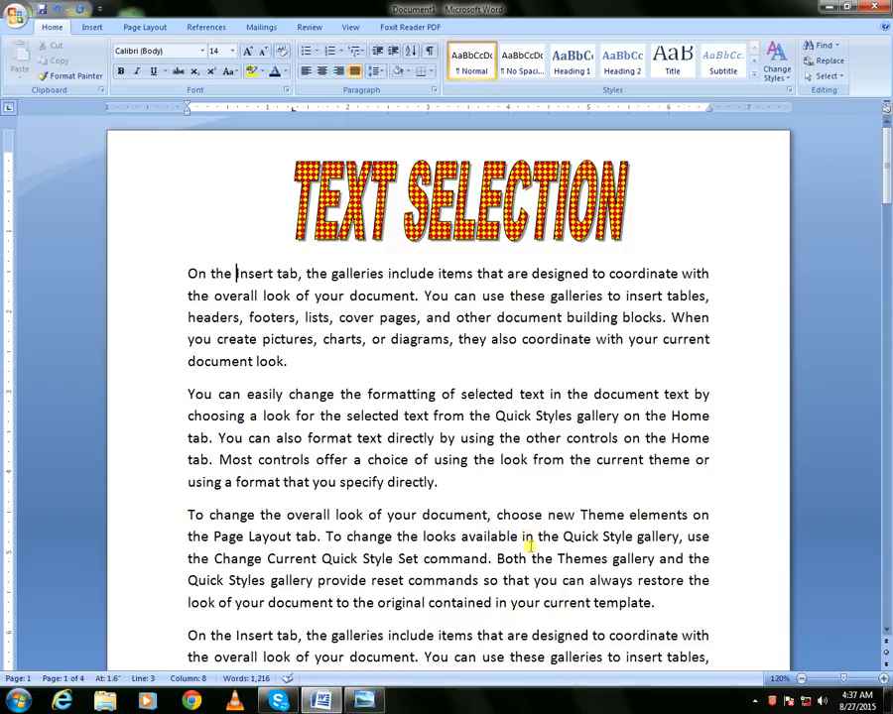
Bring up the keyboard picture in Windows Photo Viewer, and return to the Word document
click(363, 702)
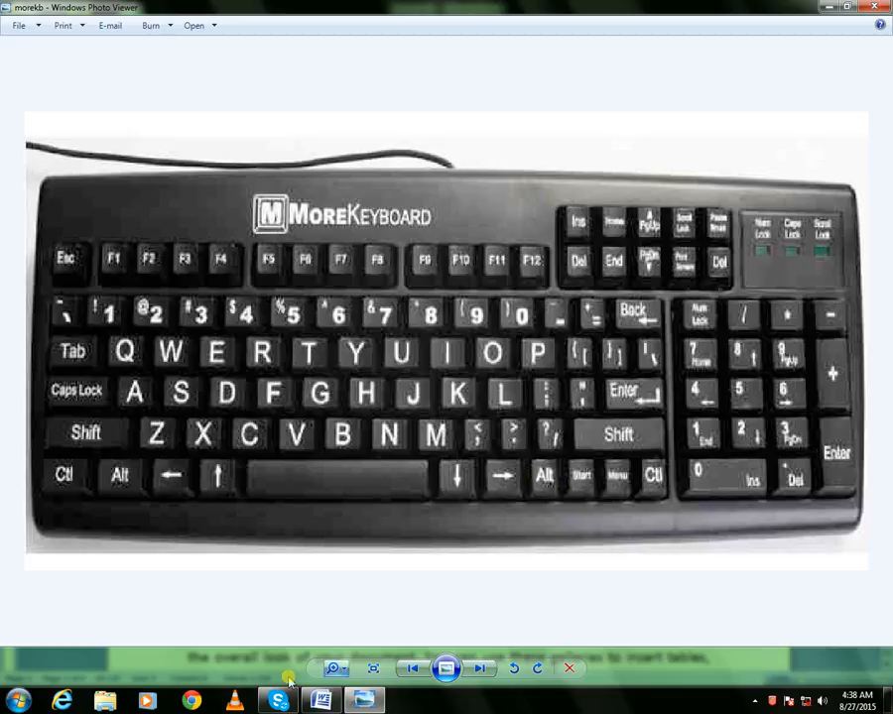
click(318, 701)
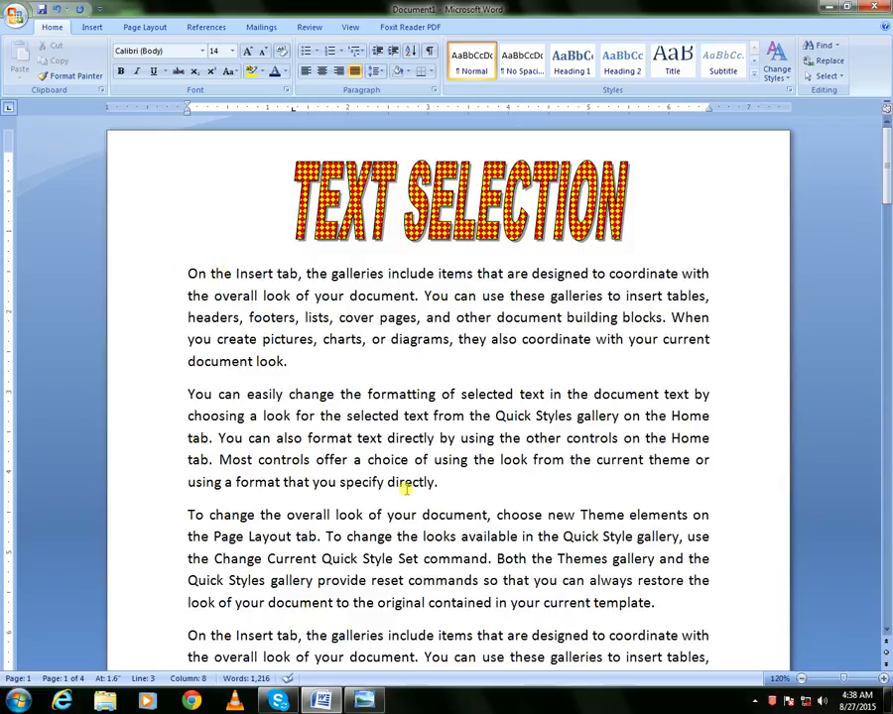
In the first paragraph, select the text after "document." character by character, from "You can use" through "insert"
click(210, 274)
click(414, 296)
key(shift+Right)
key(shift+Right)
key(shift+Right)
key(shift+Right)
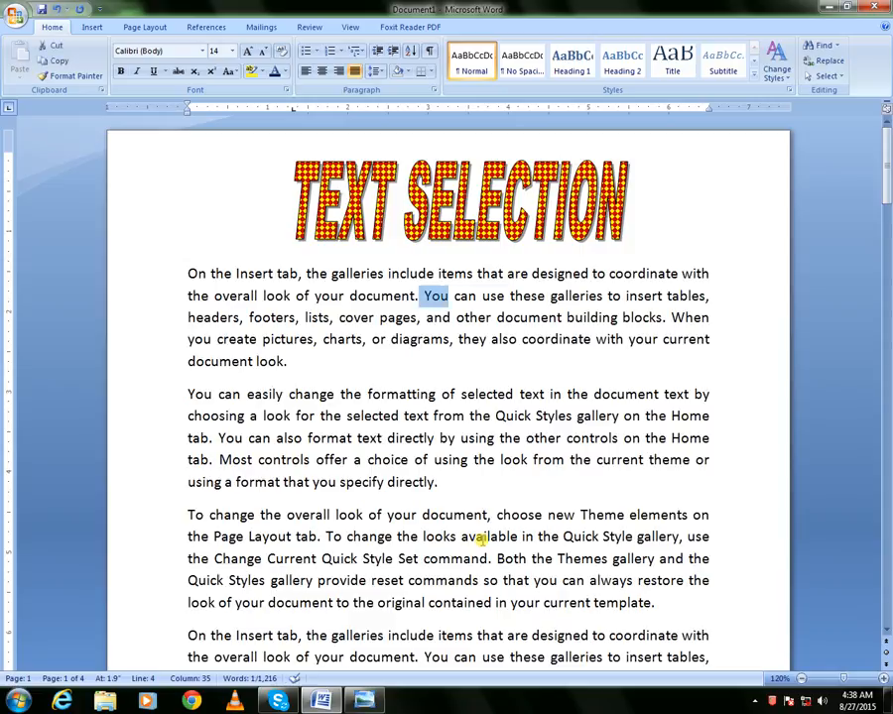
key(shift+Right)
key(shift+Right)
key(shift+Right)
key(shift+Right)
key(shift+Right)
key(shift+Right)
key(shift+Right)
key(shift+Right)
key(shift+Right)
key(shift+Right)
key(shift+Right)
key(shift+Right)
key(shift+Right)
key(shift+Right)
key(shift+Right)
key(shift+Right)
key(shift+Right)
key(shift+Right)
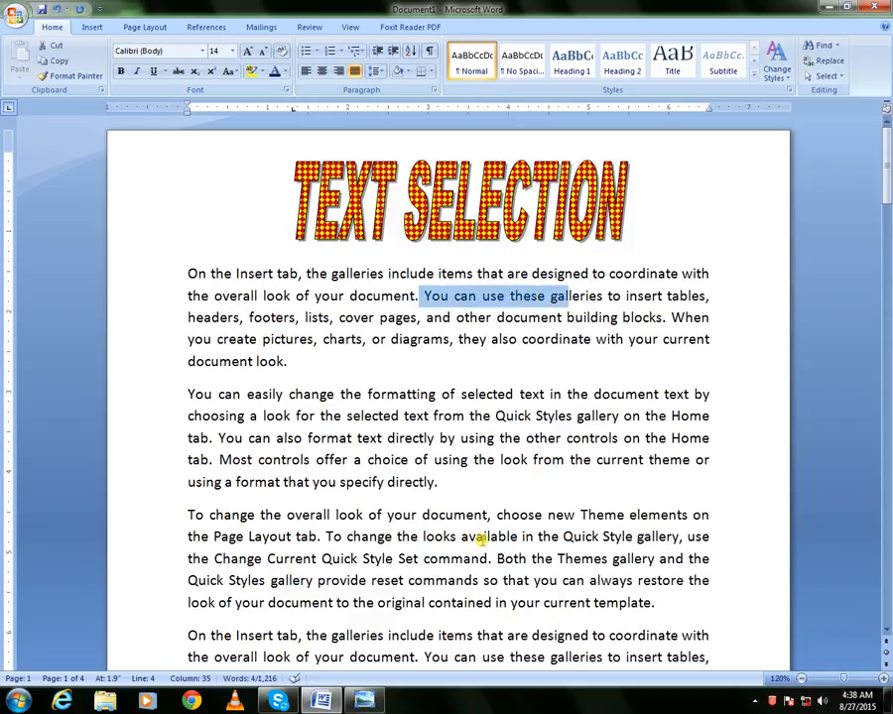
key(shift+Right)
key(shift+Right)
key(shift+Right)
key(shift+Right)
key(shift+Right)
key(shift+Right)
key(shift+Right)
key(shift+Right)
key(shift+Right)
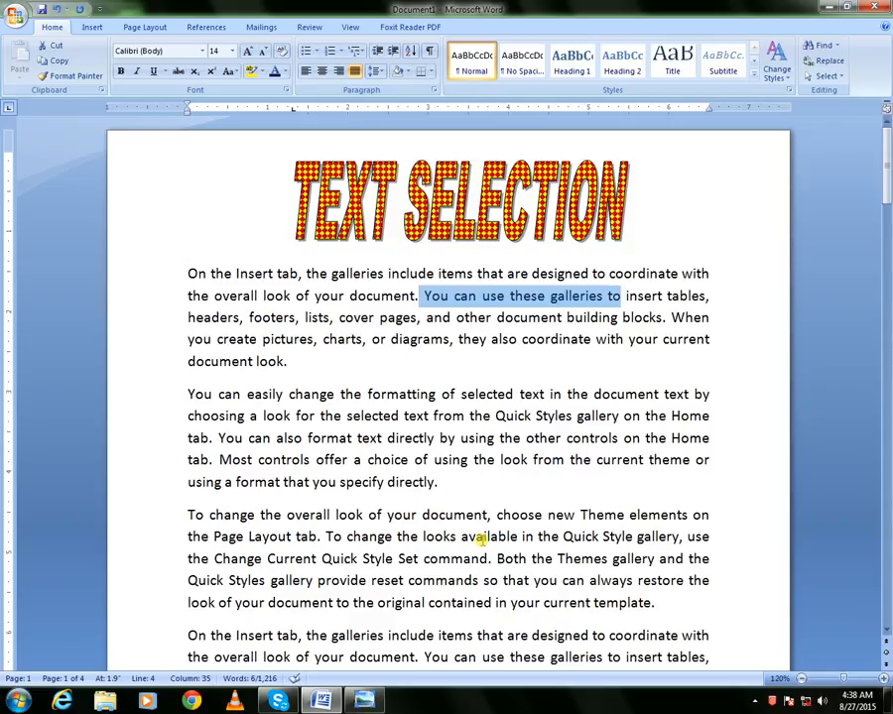
key(shift+Right)
key(shift+Right)
key(shift+Right)
key(shift+Right)
key(shift+Right)
key(shift+Right)
key(shift+Right)
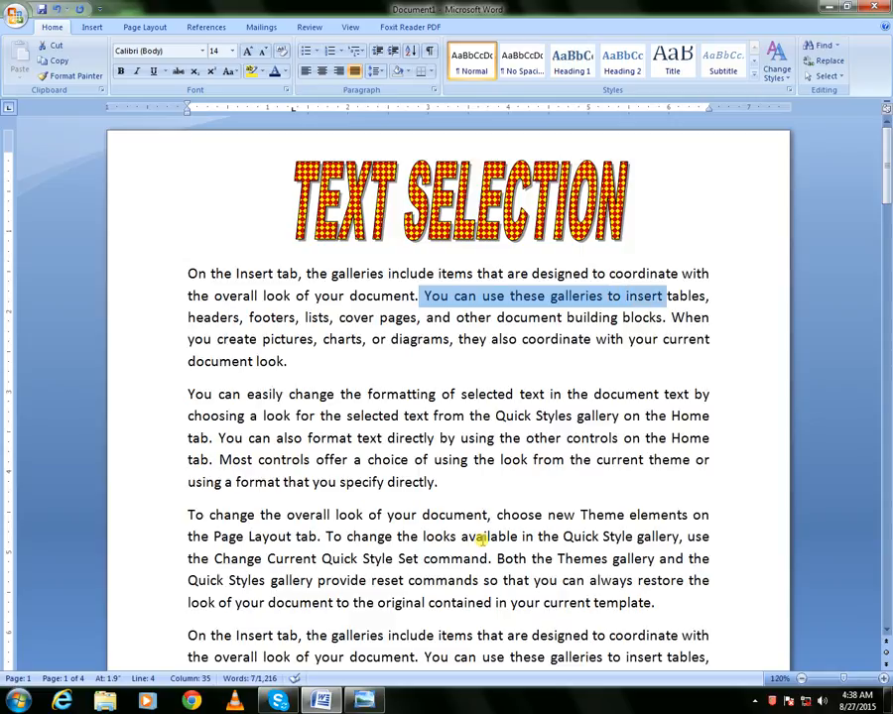
Extend the selection line by line down to "insert" in the second line of the fourth paragraph
key(shift+Down)
key(shift+Down)
key(shift+Down)
key(shift+Down)
key(shift+Down)
key(shift+Down)
key(shift+Down)
key(shift+Down)
key(shift+Down)
key(shift+Down)
key(shift+Down)
key(shift+Down)
key(shift+Down)
key(shift+Down)
key(shift+Down)
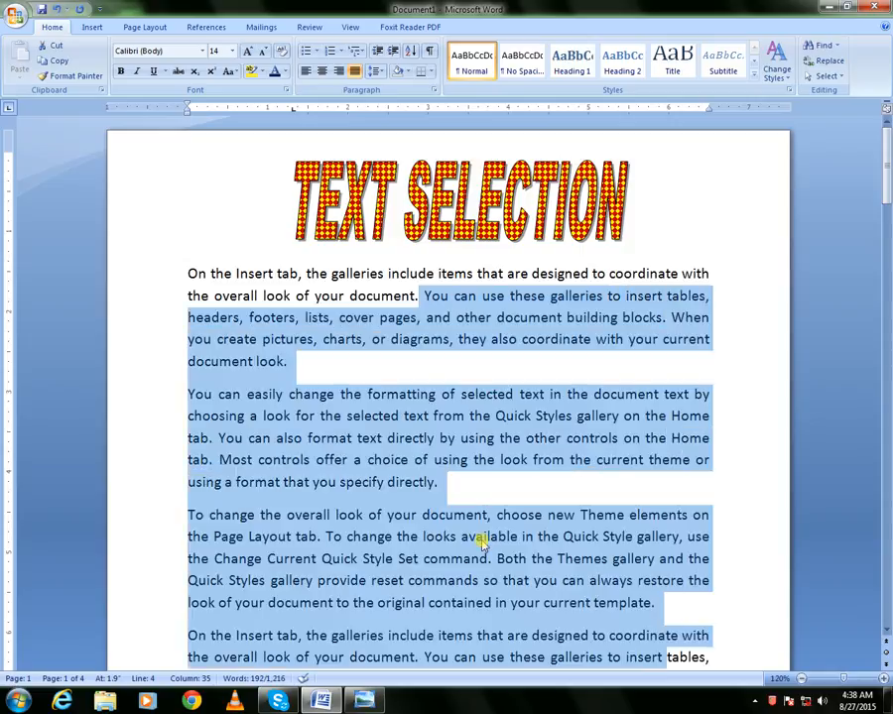
Pull the selection back up past its starting point to cover everything from the blank line above the first paragraph to "document."
key(shift+Up)
key(shift+Up)
key(shift+Up)
key(shift+Up)
key(shift+Up)
key(shift+Up)
key(shift+Up)
key(shift+Up)
key(shift+Up)
key(shift+Up)
key(shift+Up)
key(shift+Up)
key(shift+Up)
key(shift+Up)
key(shift+Up)
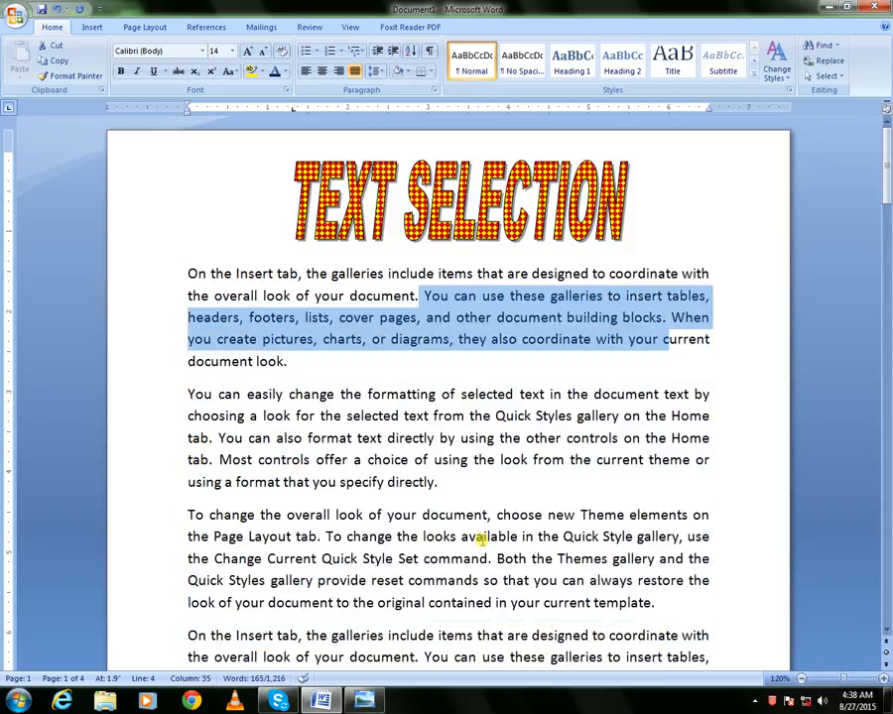
key(ctrl+shift+Home)
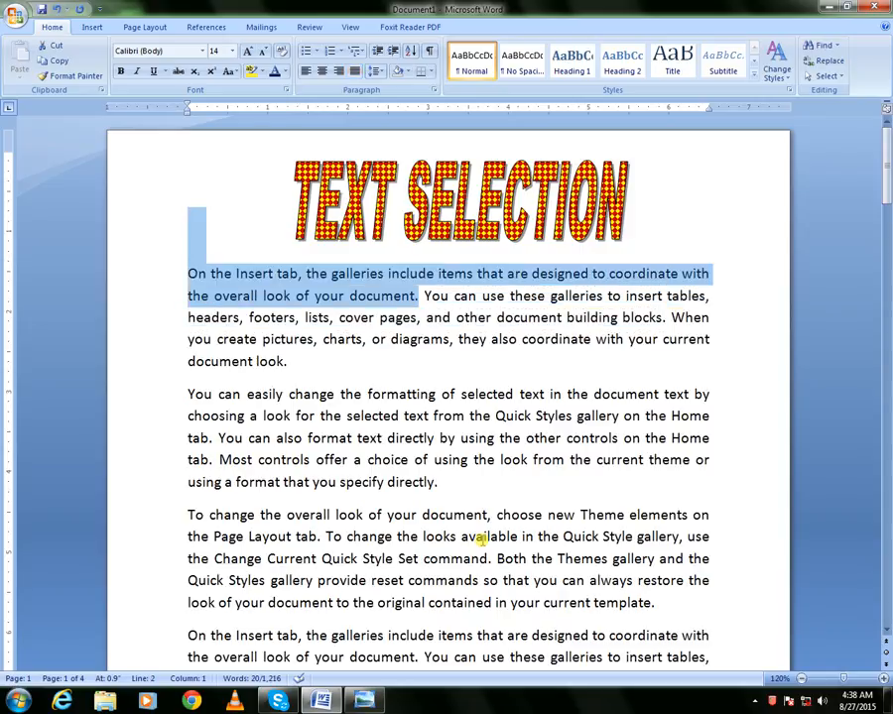
Bring the selection's moving end back down so it covers "You can use these galleri" after "document."
key(shift+Down)
key(shift+Right)
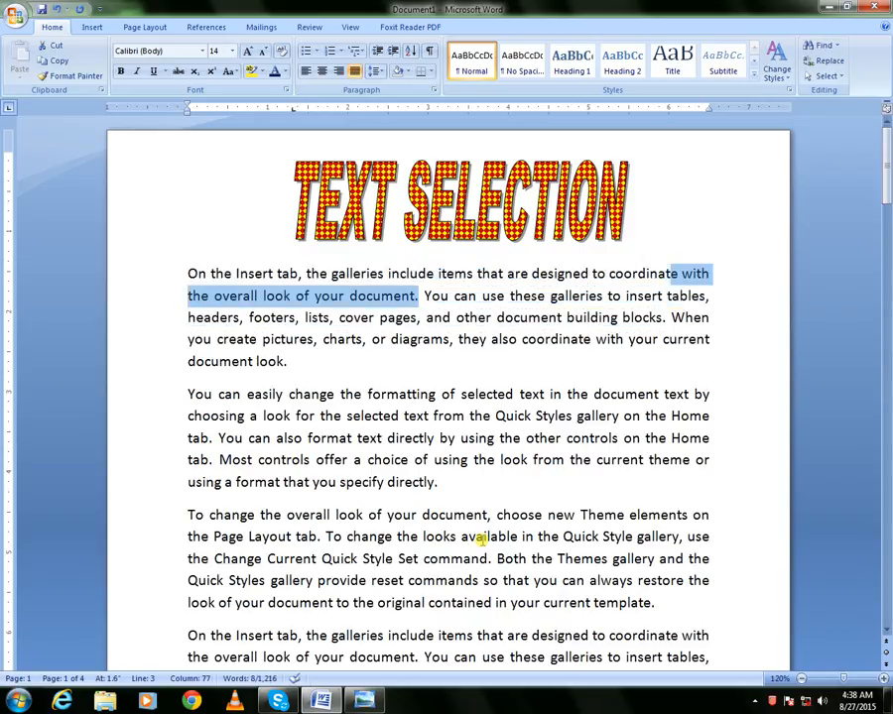
key(shift+Left)
key(ctrl+shift+Left)
key(ctrl+shift+Left)
key(shift+Down)
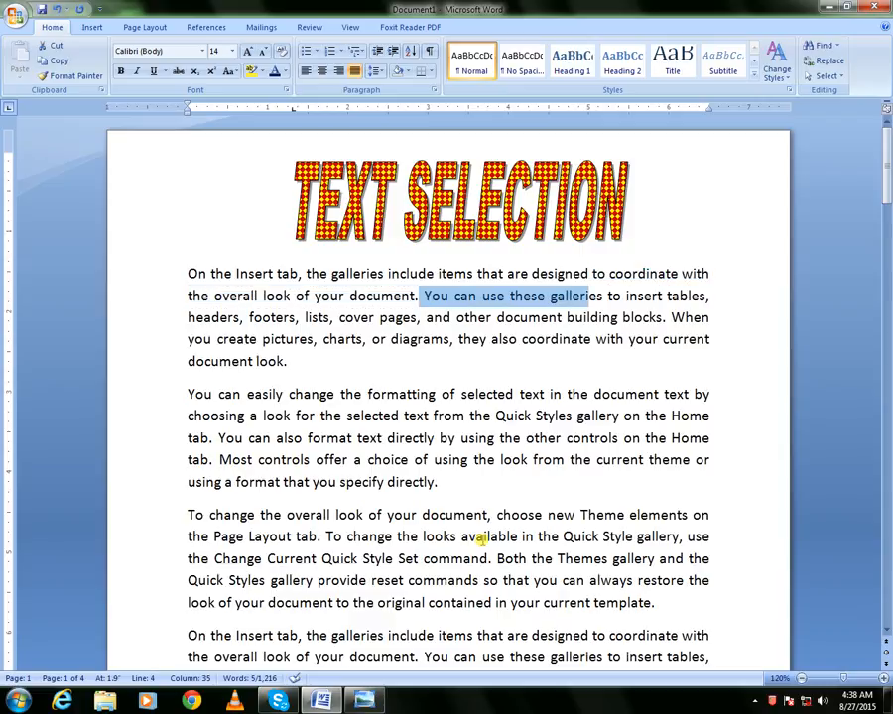
Reverse the selection character by character past its starting point until it covers "overall look of your document."
key(shift+Left)
key(shift+Left)
key(shift+Left)
key(shift+Left)
key(shift+Left)
key(shift+Left)
key(shift+Left)
key(shift+Left)
key(shift+Left)
key(shift+Left)
key(shift+Left)
key(shift+Left)
key(shift+Left)
key(shift+Left)
key(shift+Left)
key(shift+Left)
key(shift+Left)
key(shift+Left)
key(shift+Left)
key(shift+Left)
key(shift+Left)
key(shift+Left)
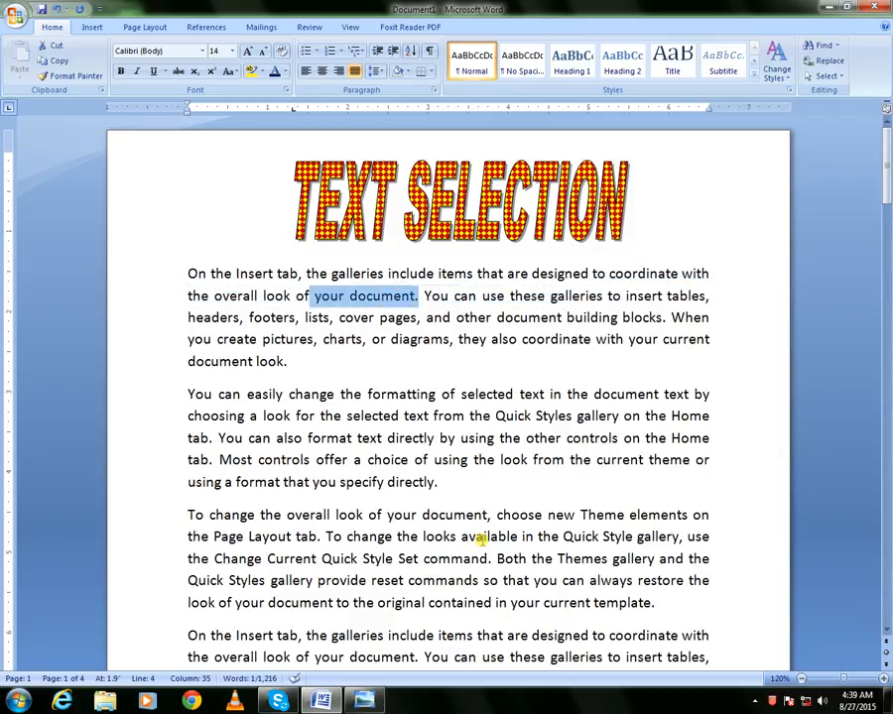
key(shift+Left)
key(shift+Left)
key(shift+Left)
key(shift+Left)
key(shift+Left)
key(shift+Left)
key(shift+Left)
key(shift+Left)
key(shift+Left)
key(shift+Left)
key(shift+Left)
key(shift+Left)
key(shift+Left)
key(shift+Left)
key(shift+Left)
key(shift+Left)
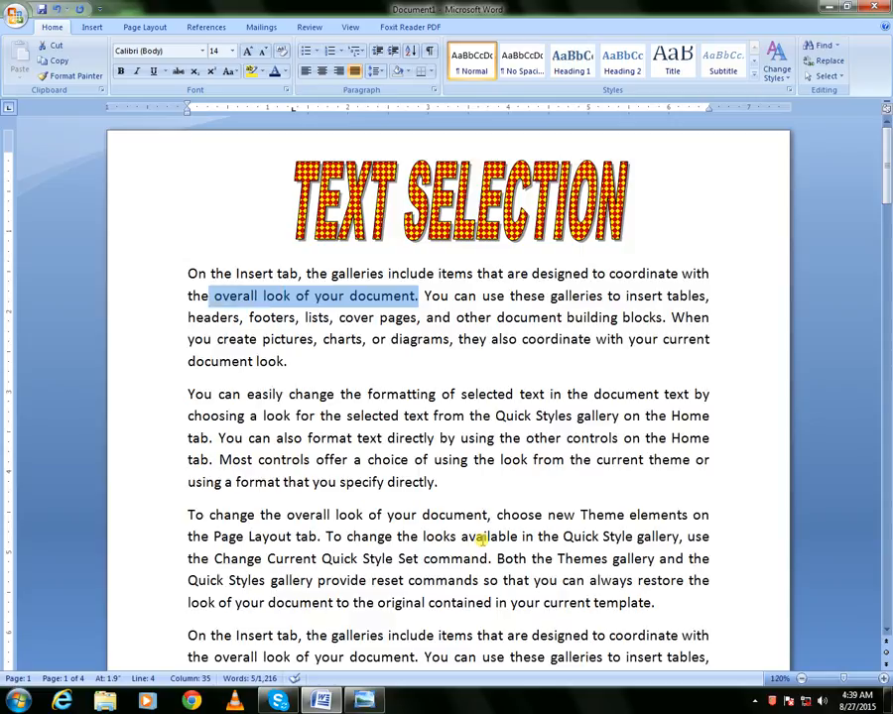
Place the cursor after "directly" in the second paragraph's third line and select the following word "by"
click(425, 435)
key(shift+Right)
key(shift+Right)
key(shift+Right)
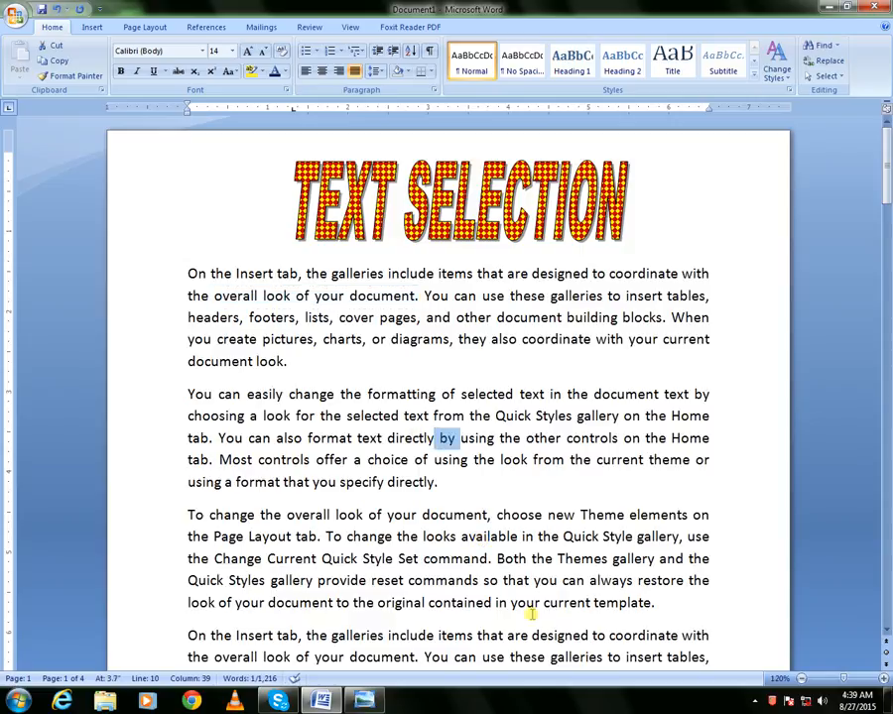
Change the selection to run from after "directly" in the second paragraph back to the beginning of the document
key(ctrl+shift+Right)
key(ctrl+shift+Right)
key(shift+Up)
key(ctrl+shift+Home)
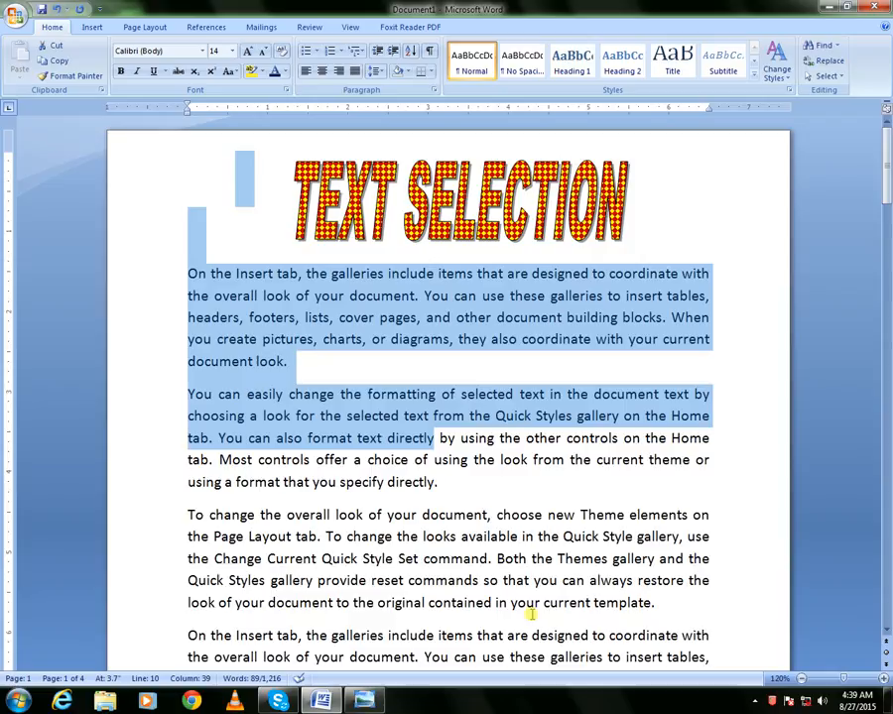
Move the selection's end down so it runs from "by using" to partway through "document" in the fourth paragraph's third line
key(shift+Down)
key(shift+Down)
key(shift+Down)
key(shift+Down)
key(shift+Down)
key(shift+Down)
key(shift+Down)
key(shift+Down)
key(shift+Down)
key(shift+Down)
key(shift+Down)
key(shift+Down)
key(shift+Down)
key(shift+Down)
key(shift+Down)
key(shift+Down)
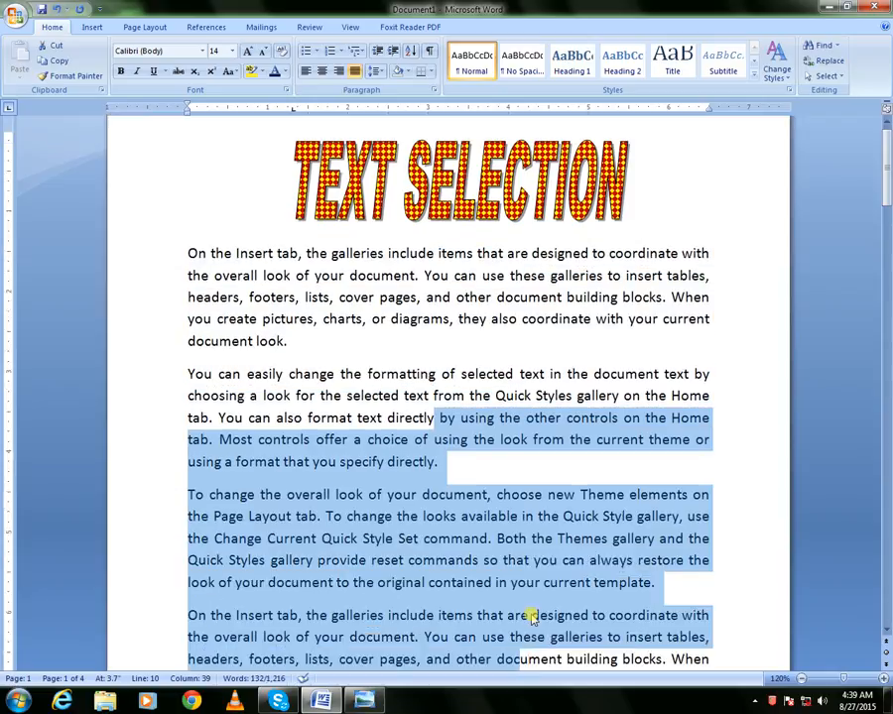
Shrink the selection back up so it ends after "Most controls offer" in the second paragraph
key(ctrl+shift+Left)
key(ctrl+shift+Left)
key(ctrl+shift+Left)
key(ctrl+shift+Left)
key(ctrl+shift+Left)
key(shift+Up)
key(shift+Up)
key(shift+Up)
key(shift+Up)
key(shift+Up)
key(shift+Up)
key(shift+Up)
key(shift+Up)
key(shift+Up)
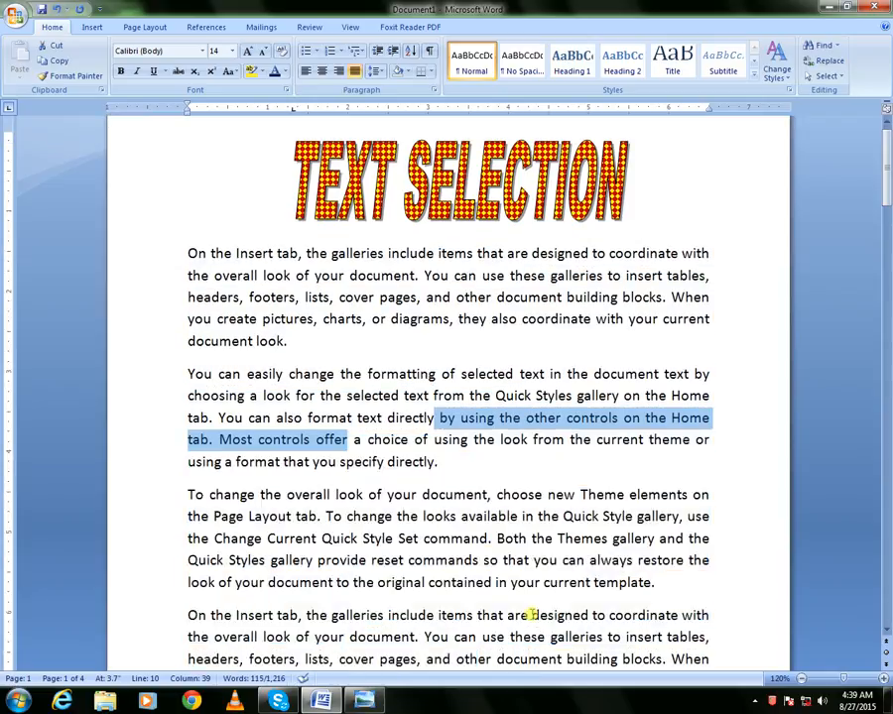
Reverse the selection so it runs from after "directly" back to just after the "t" of "tab." in the second paragraph's third line
key(shift+Up)
key(shift+Left)
key(shift+Left)
key(shift+Left)
key(shift+Left)
key(shift+Left)
key(shift+Left)
key(shift+Left)
key(shift+Left)
key(shift+Left)
key(shift+Left)
key(shift+Left)
key(shift+Left)
key(shift+Left)
key(shift+Left)
key(shift+Left)
key(shift+Left)
key(shift+Left)
key(shift+Left)
key(shift+Left)
key(shift+Left)
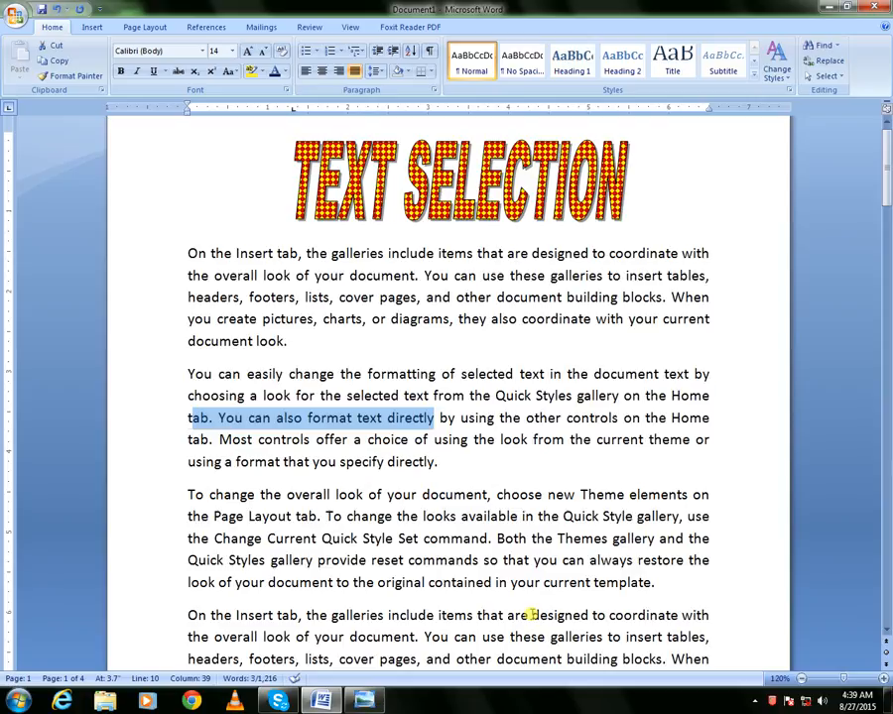
Extend the selection up two lines, shrink it back down two lines, and clear it, leaving the cursor after "directly"
key(shift+Up)
key(shift+Up)
key(shift+Down)
key(shift+Down)
key(Right)
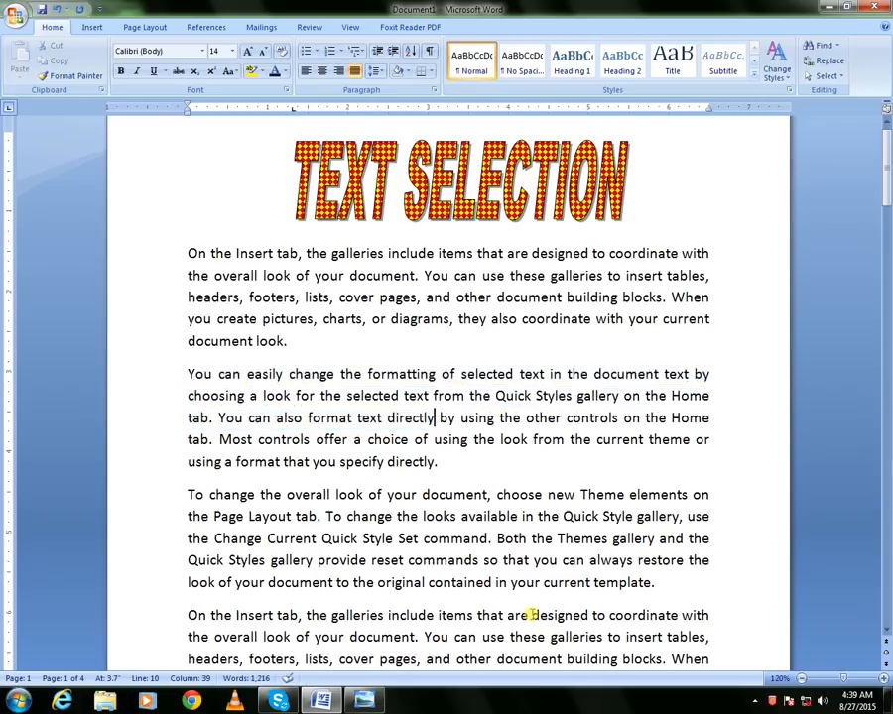
Move the text cursor from the second paragraph to the very beginning of the document
key(Up)
key(Up)
key(Up)
key(Up)
key(ctrl+Home)
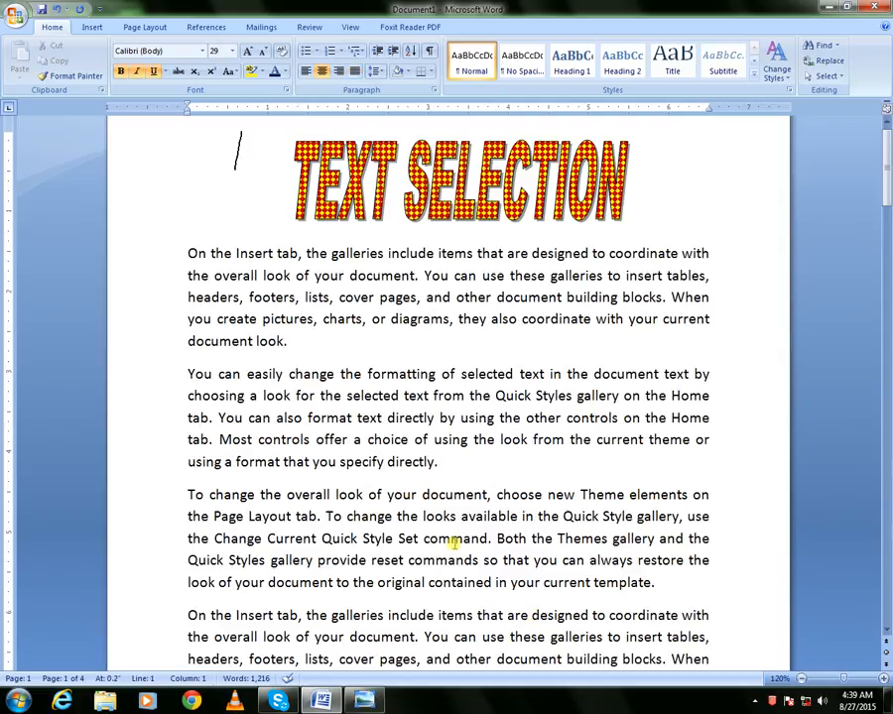
Place the cursor after "selected text" in the second paragraph and select back to the line's beginning twice, deselecting each time
click(430, 397)
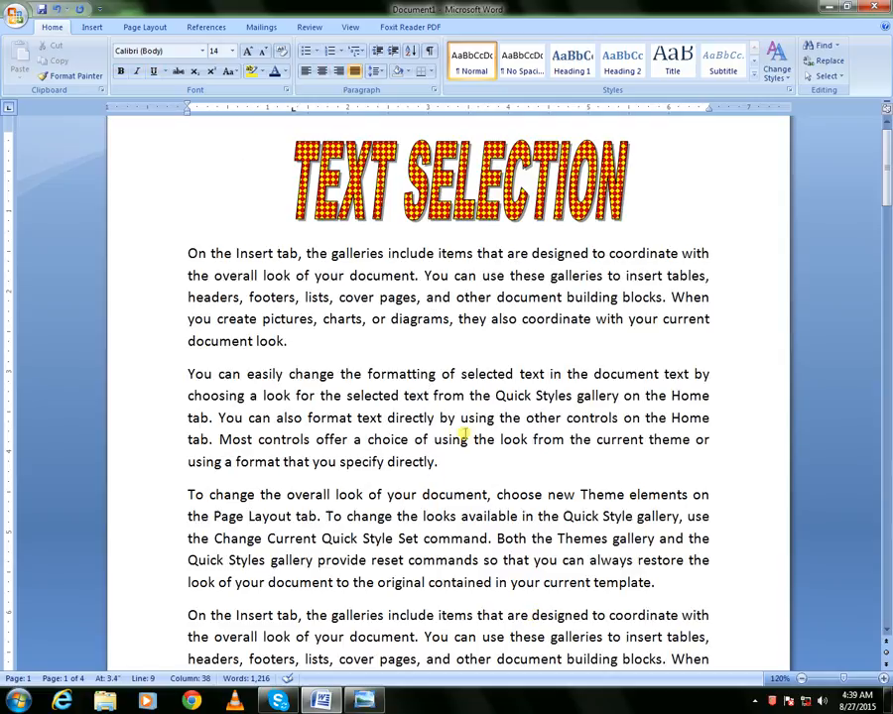
key(shift+Home)
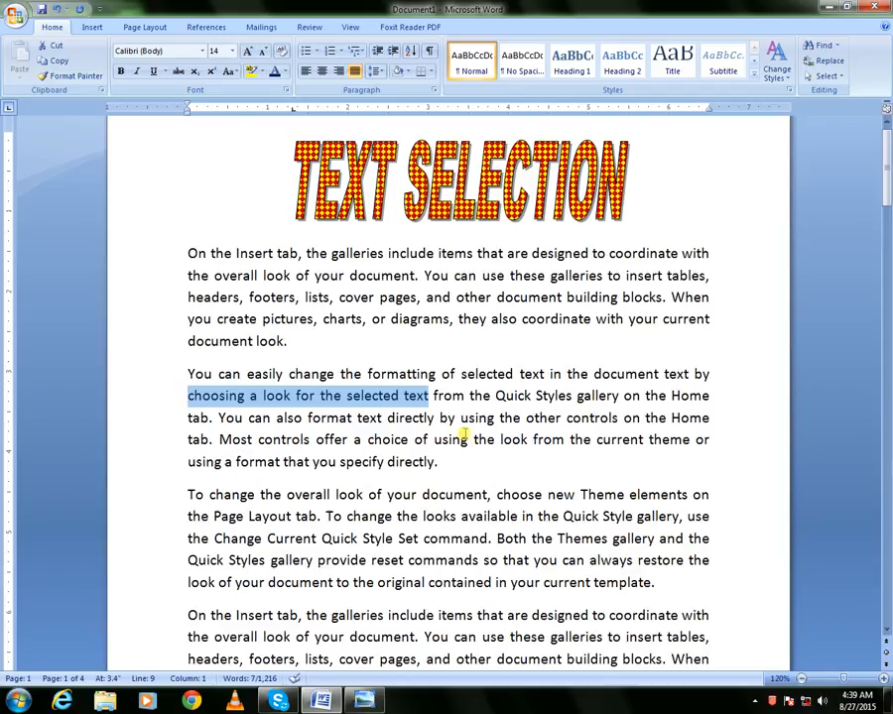
key(Right)
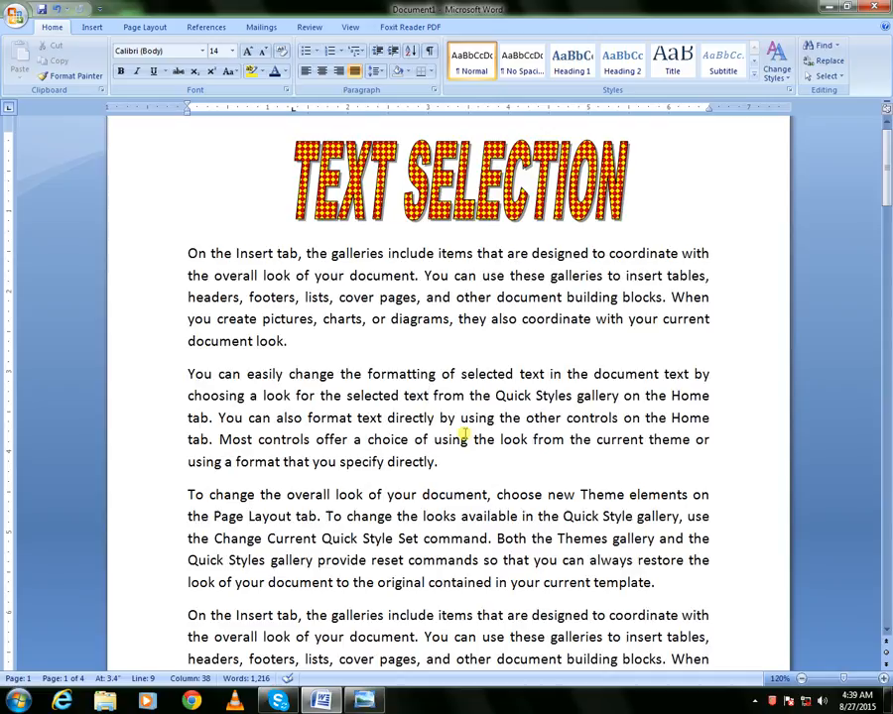
key(shift+Home)
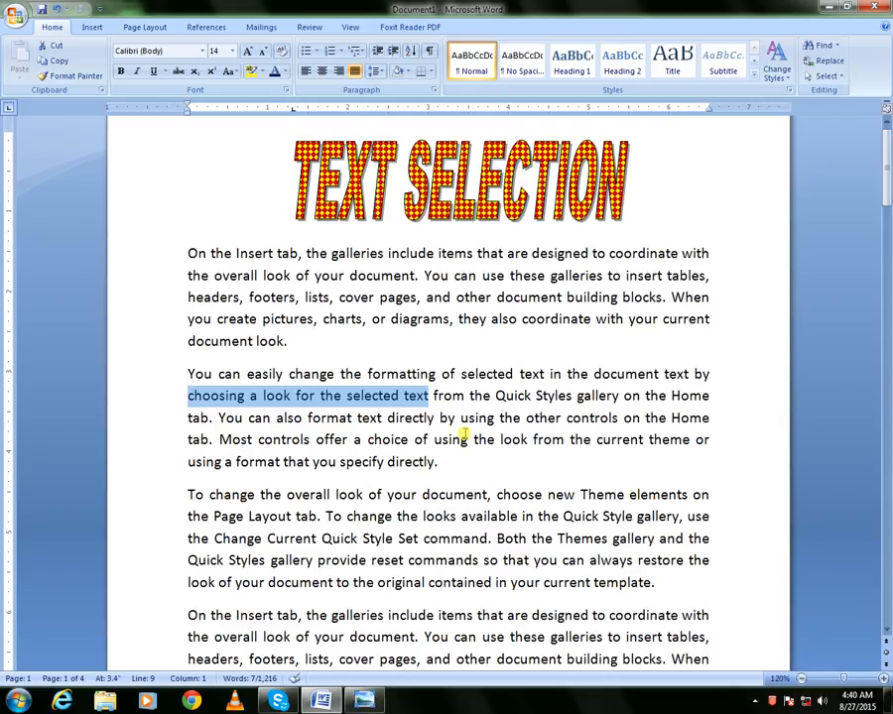
key(Right)
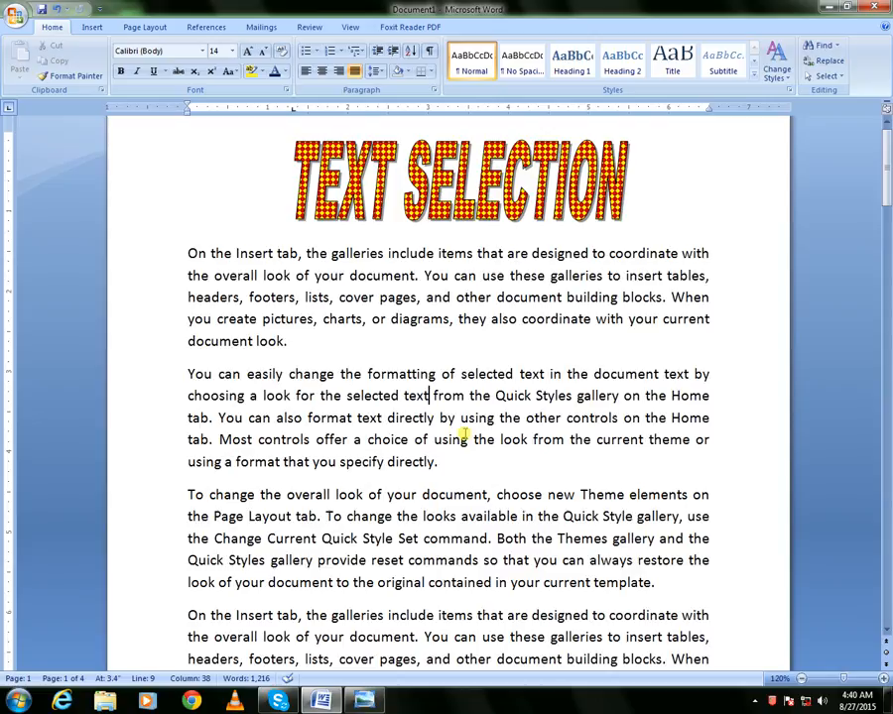
Alternate the selection repeatedly between the line's end and beginning from after "selected text", and finish with the cursor at the line's end
key(shift+End)
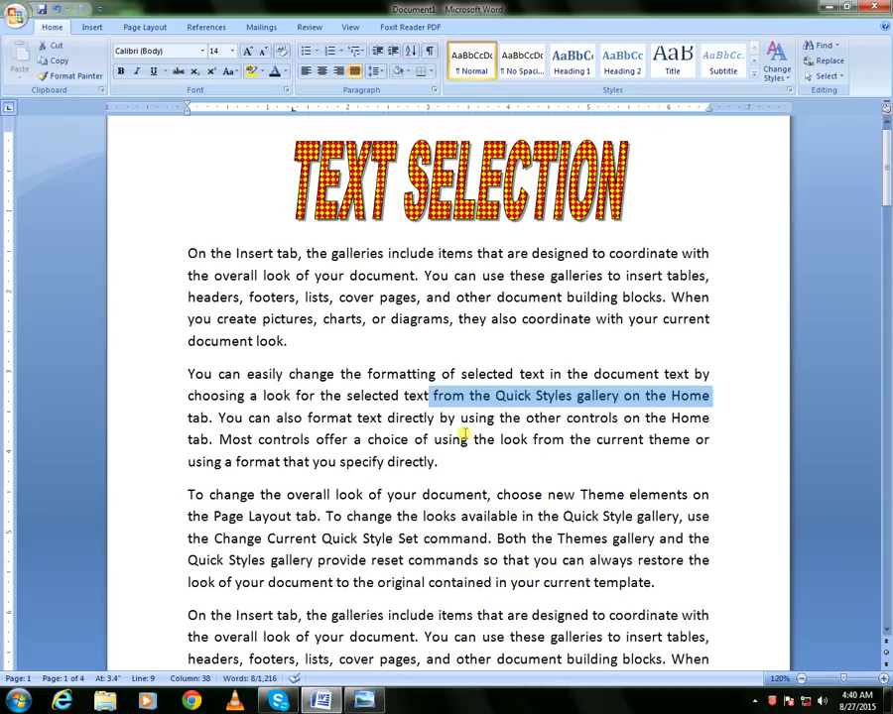
key(shift+Home)
key(shift+End)
key(shift+Home)
key(shift+End)
key(shift+Home)
key(shift+End)
key(shift+Home)
key(shift+End)
key(shift+Home)
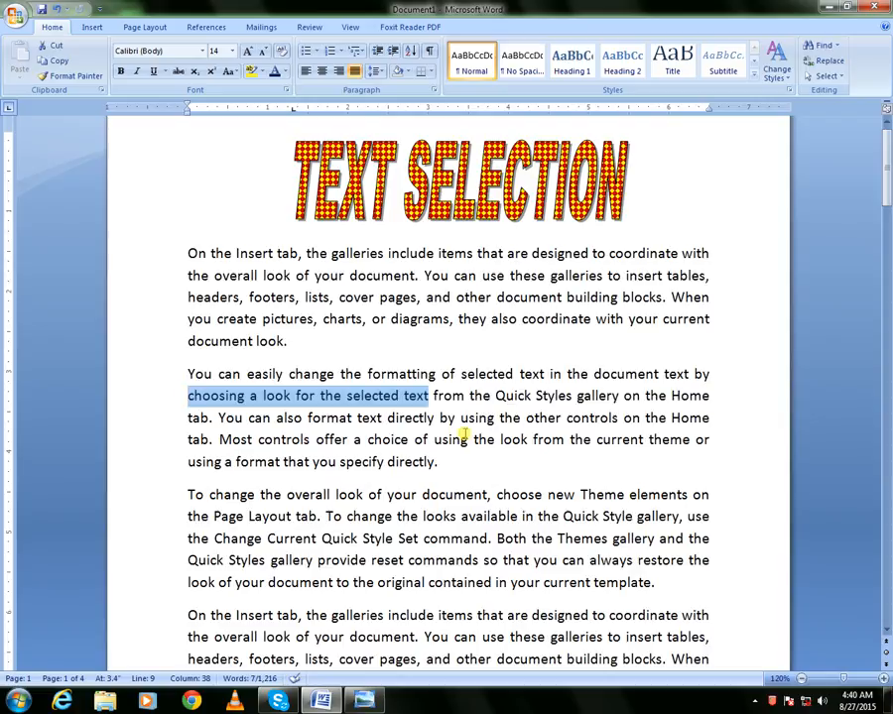
key(End)
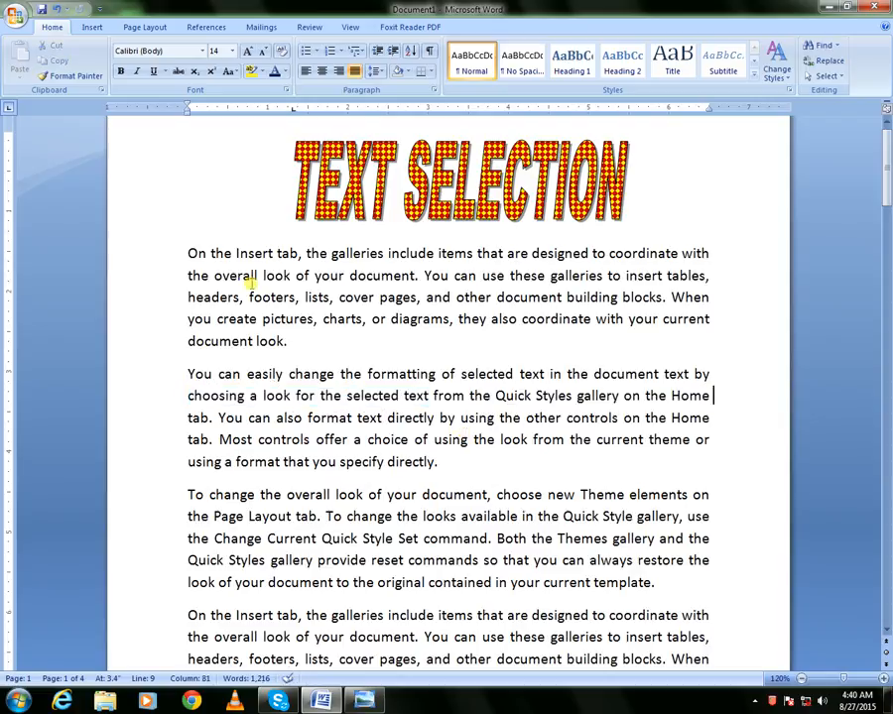
From before "items" in the first paragraph's first line, select back to the line's beginning and switch the selection to the line's end
click(420, 276)
click(436, 254)
key(shift+Home)
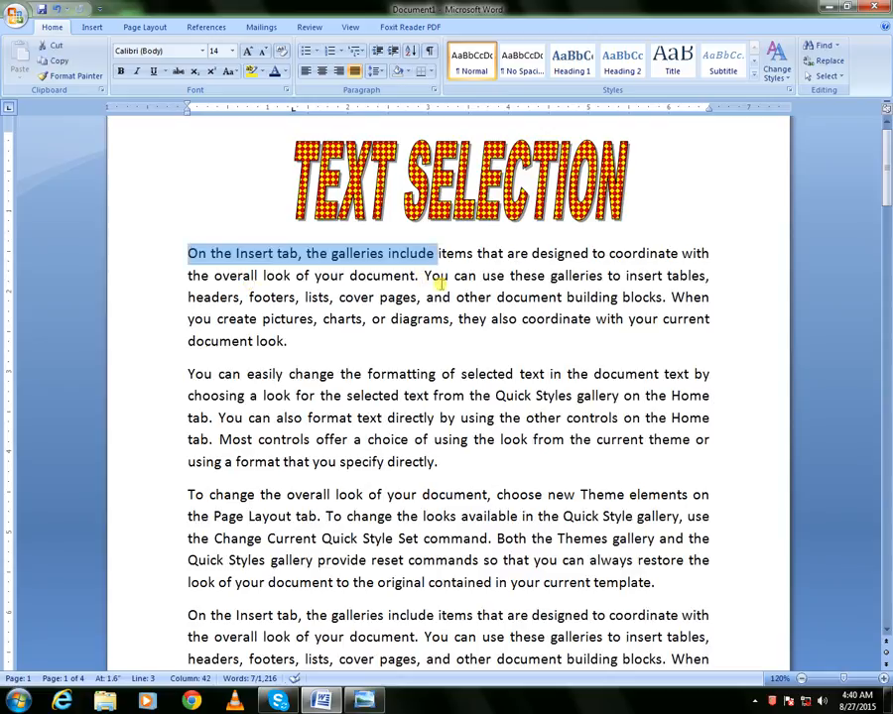
key(shift+End)
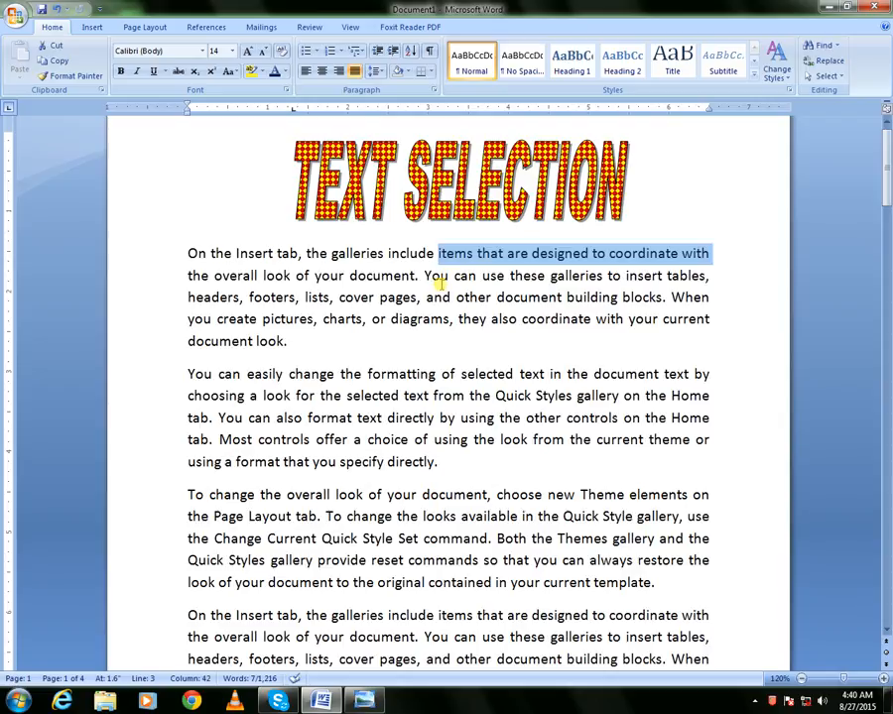
From before "You" in the first paragraph's second line, alternate the selection between the line's end and beginning, and deselect
click(427, 278)
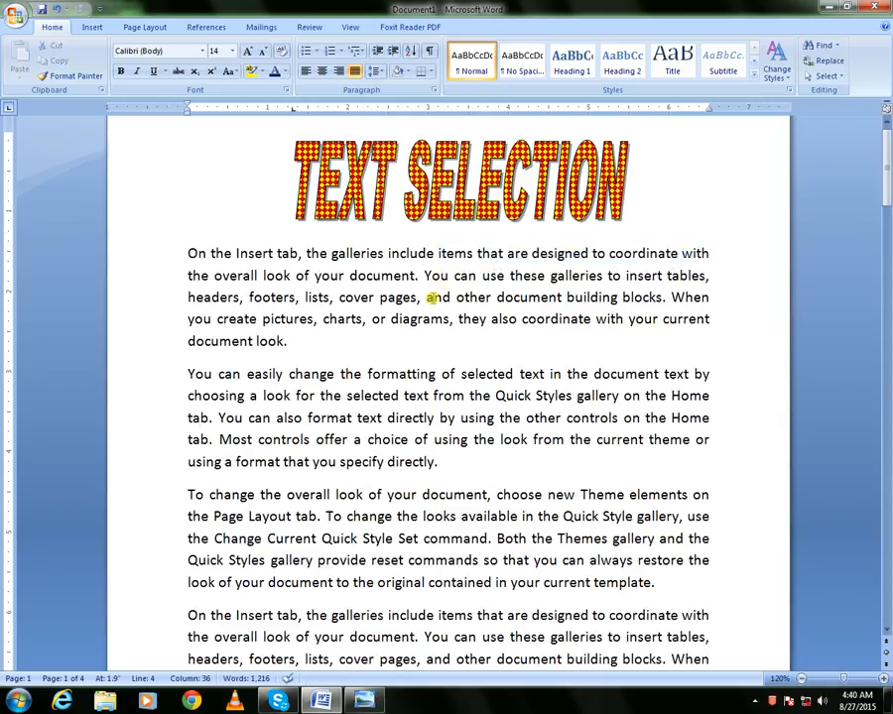
key(shift+End)
key(shift+Home)
key(shift+End)
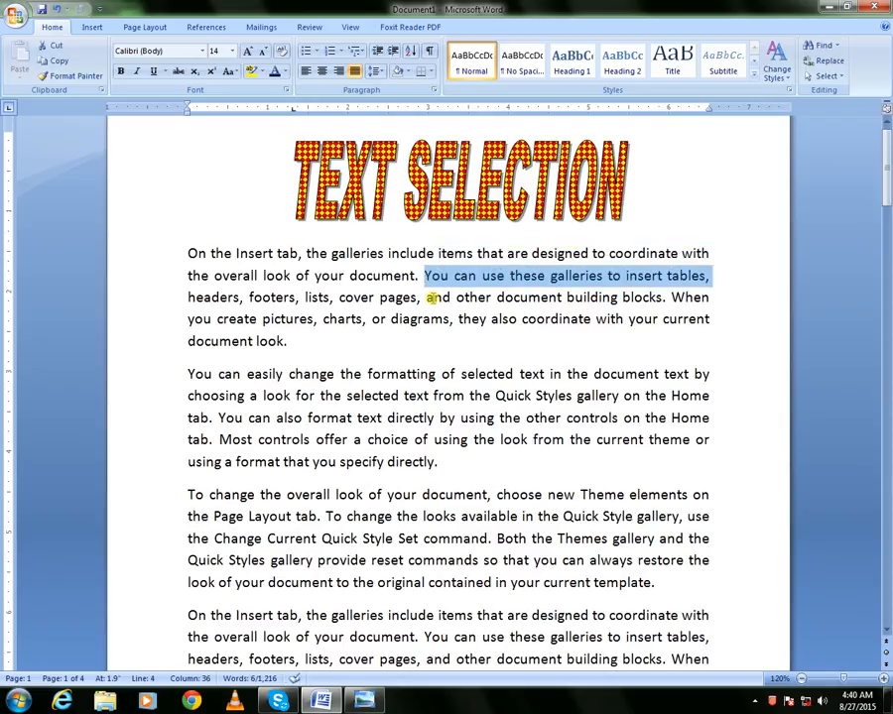
key(shift+Home)
key(Right)
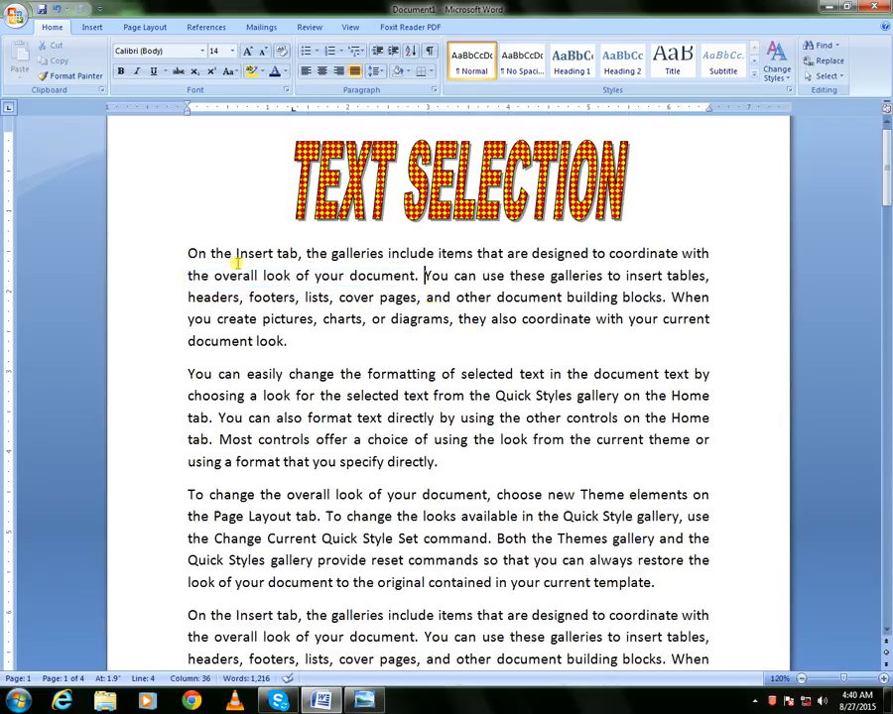
Zoom the document in to 170% and select the word "On" at the start of the first paragraph
ctrl+scroll(238, 263, up, 3)
ctrl+scroll(172, 302, up, 2)
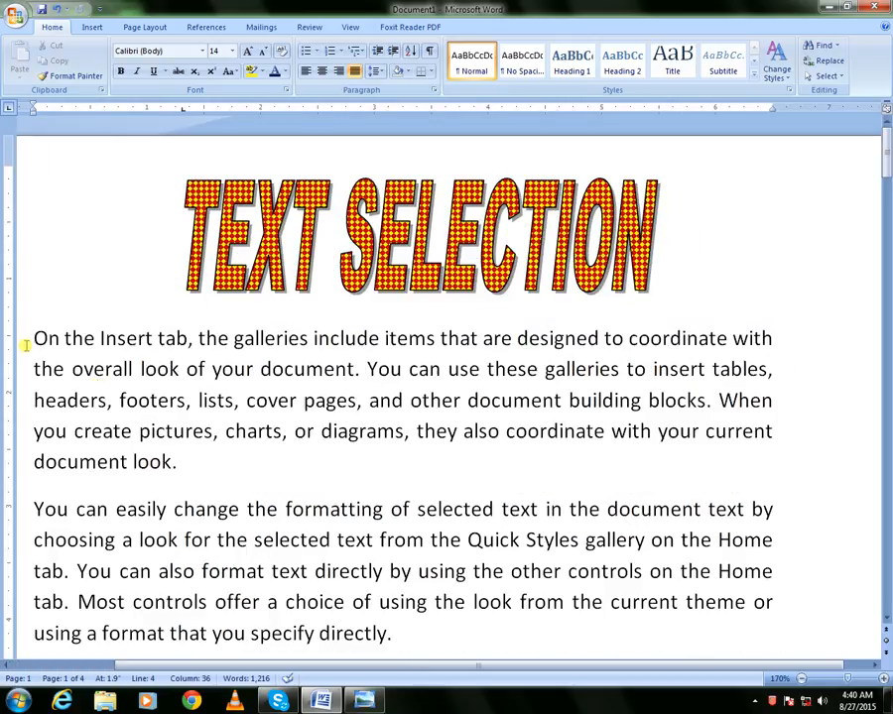
drag(35, 338, 63, 339)
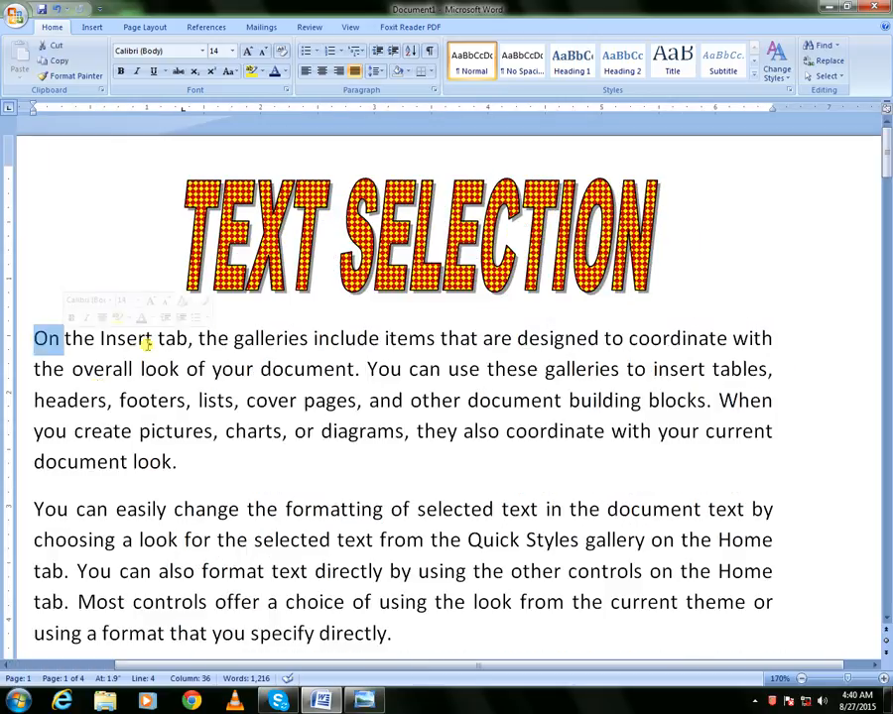
Consult the keyboard picture in Windows Photo Viewer, and in Word select from after "cover pages," back to the document's beginning and deselect
click(363, 401)
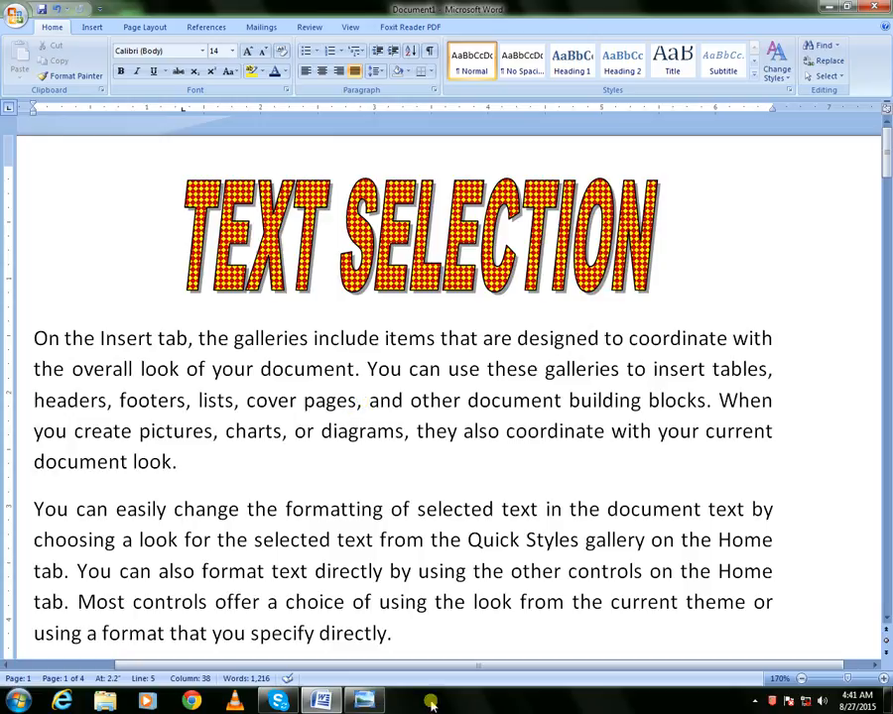
click(366, 701)
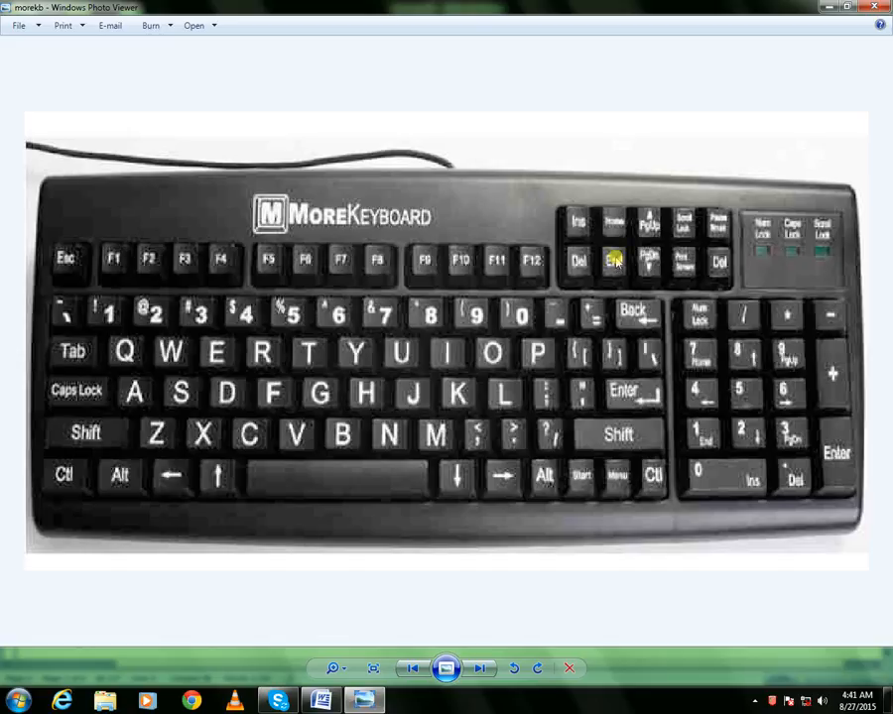
click(333, 695)
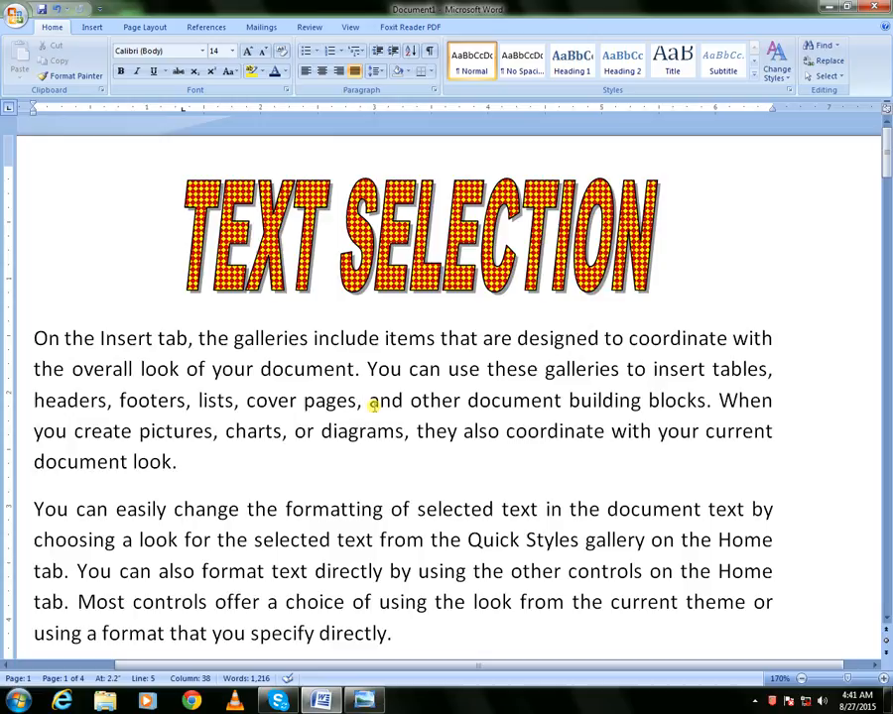
key(ctrl+shift+Home)
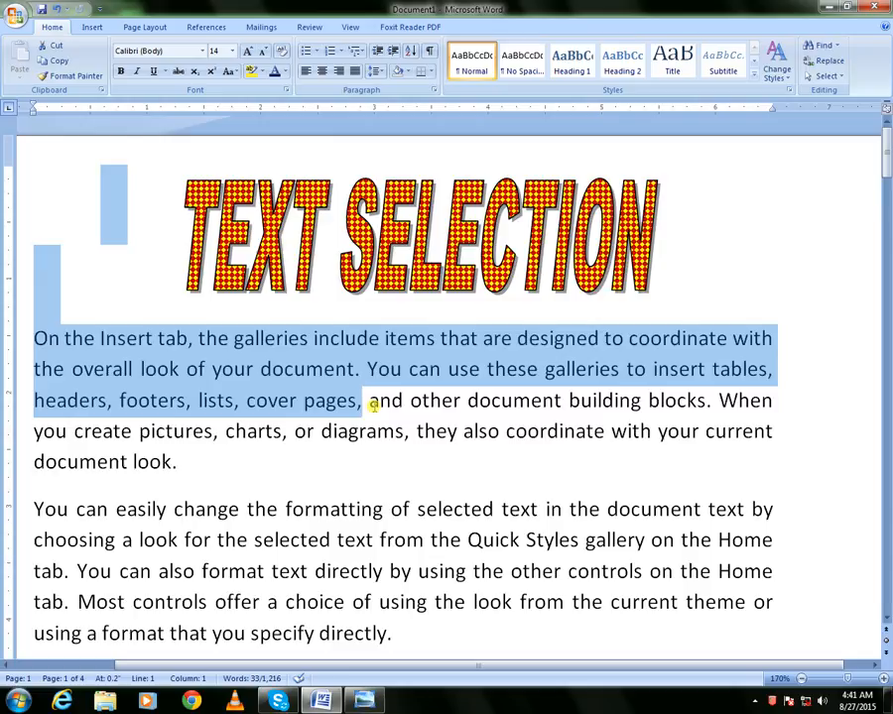
key(Right)
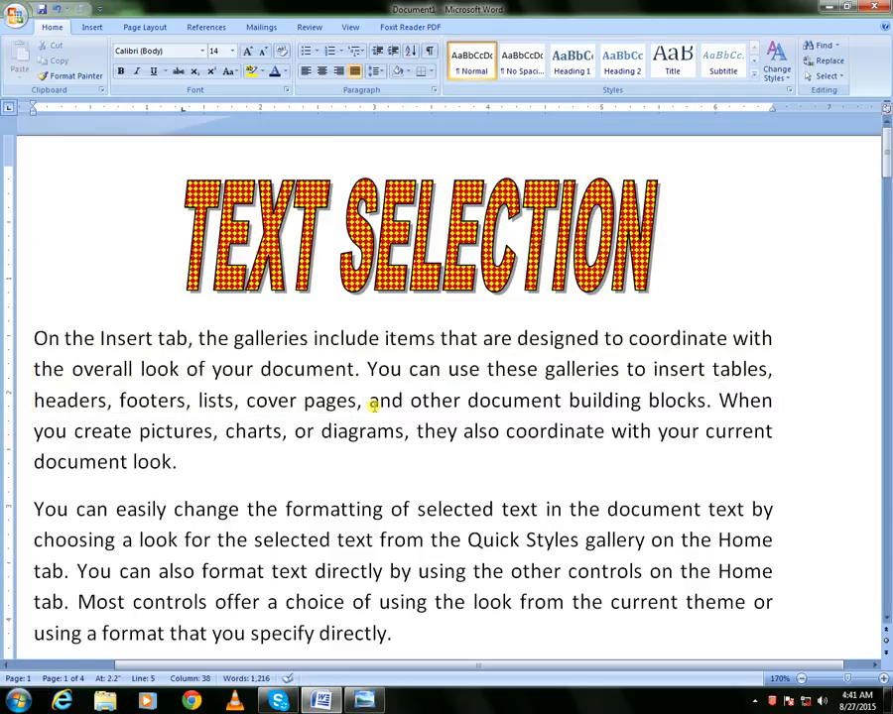
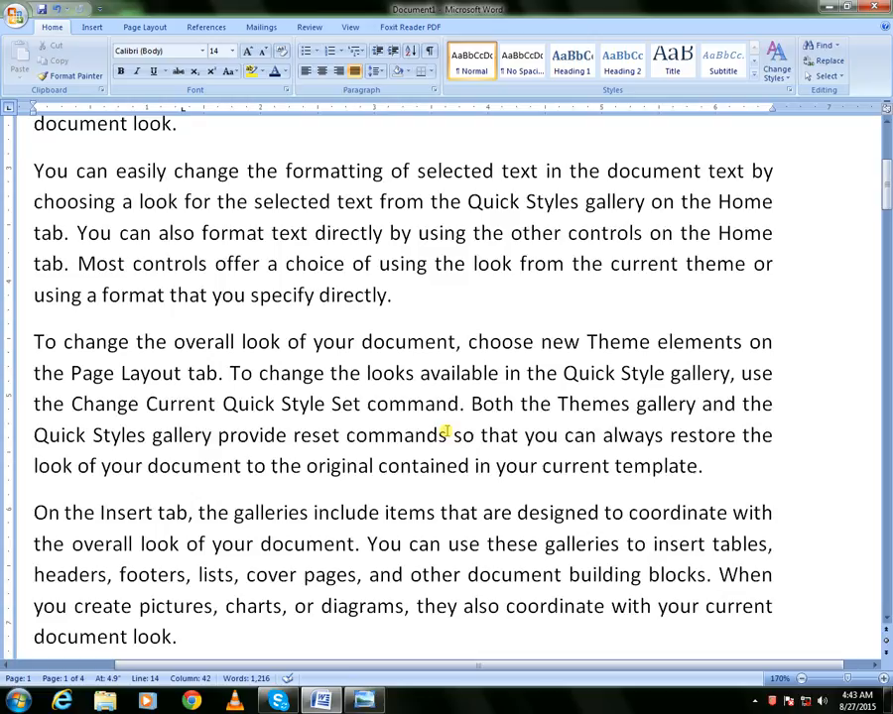
Examine the keyboard picture in Windows Photo Viewer and return to the Word document
click(322, 702)
click(85, 435)
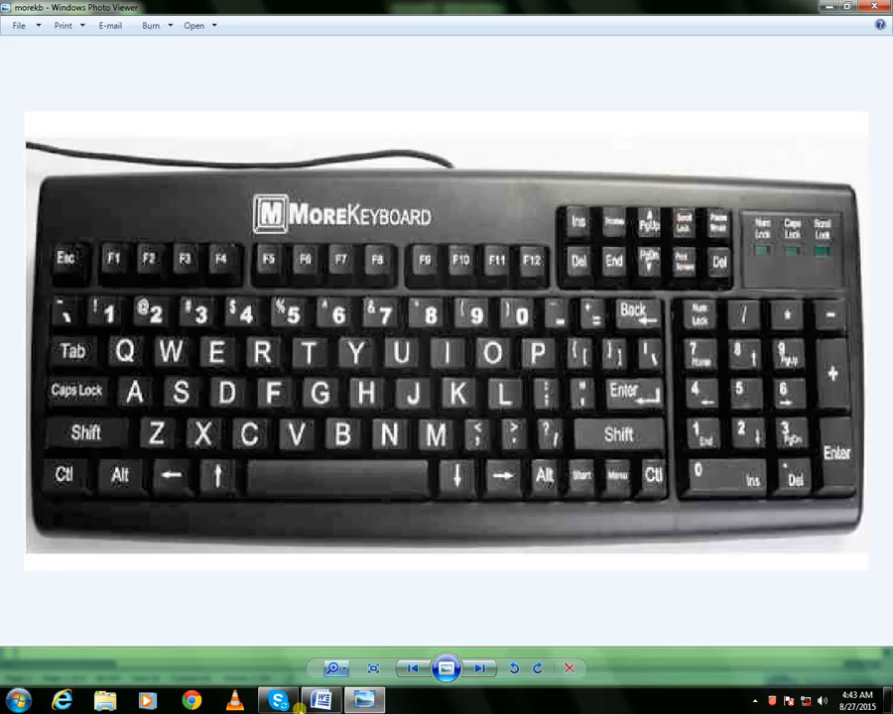
click(320, 700)
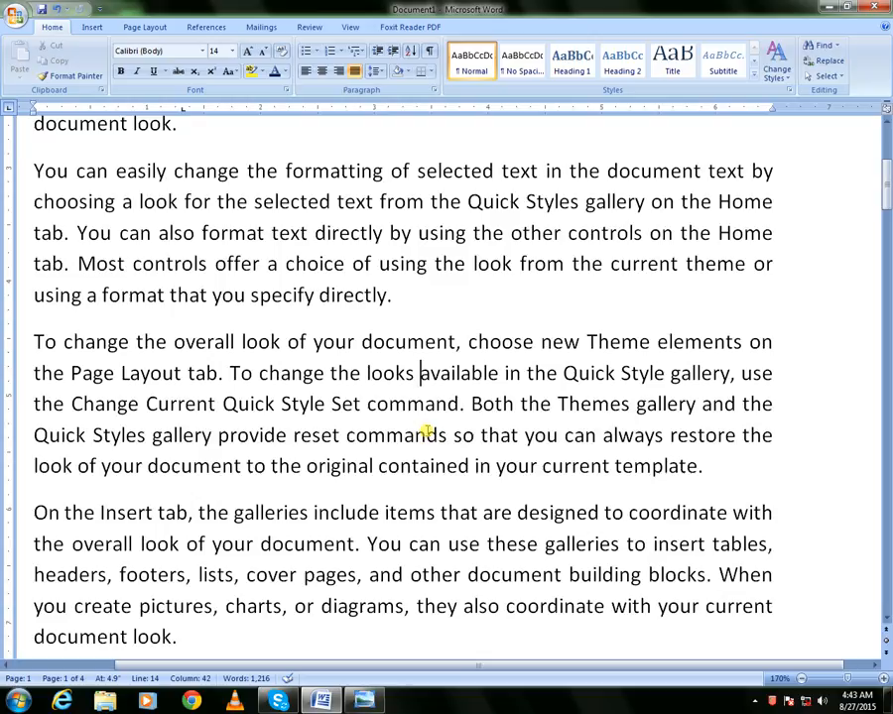
From before "available" in the third paragraph, alternate the selection between the top and bottom of the visible window, and deselect
key(ctrl+alt+shift+Page_Up)
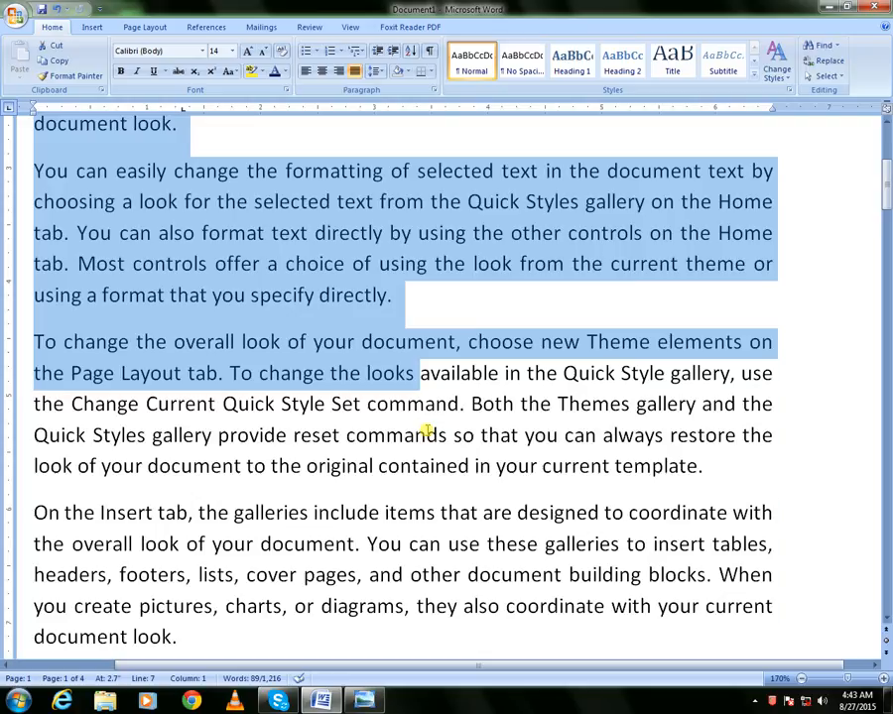
key(ctrl+alt+shift+Page_Down)
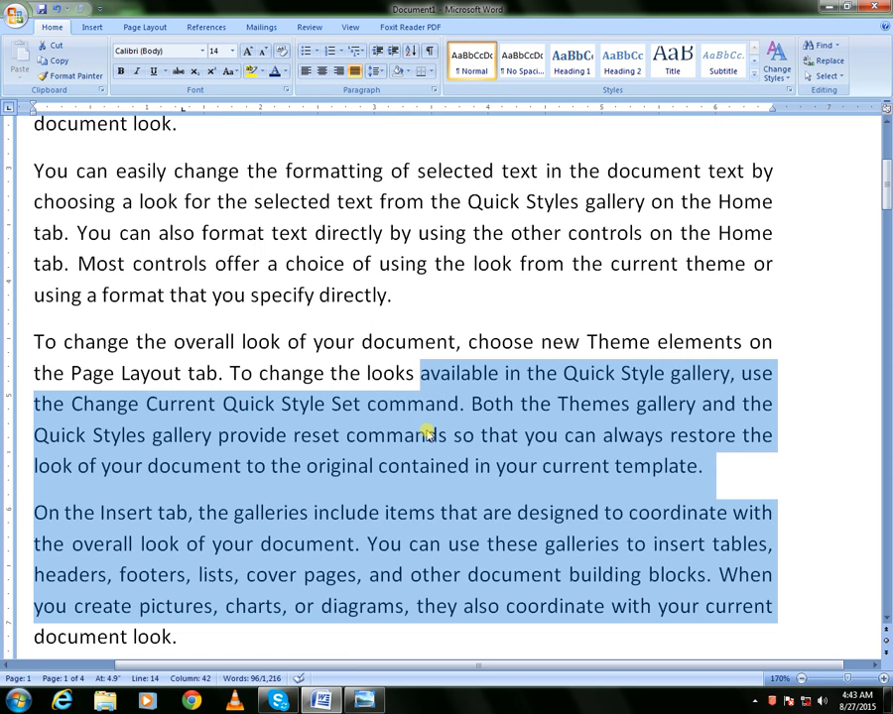
key(ctrl+alt+shift+Page_Up)
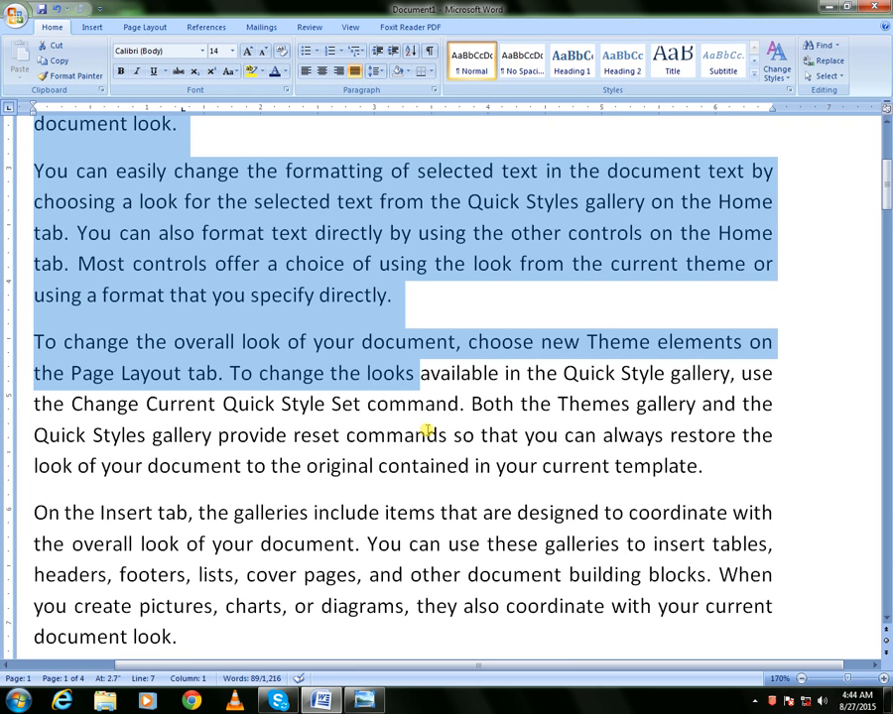
key(ctrl+alt+shift+Page_Down)
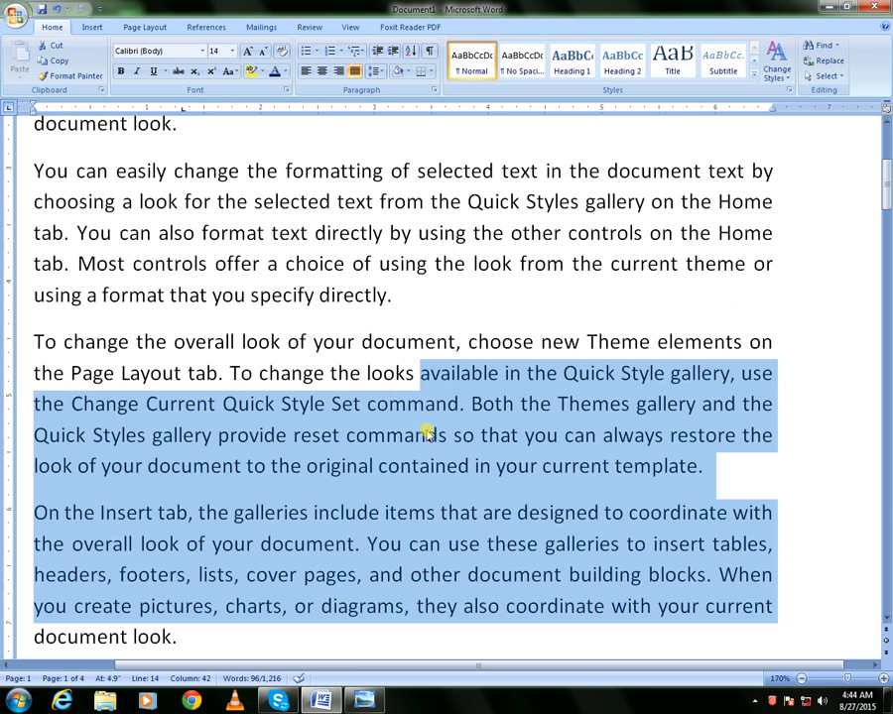
key(ctrl+alt+shift+Page_Up)
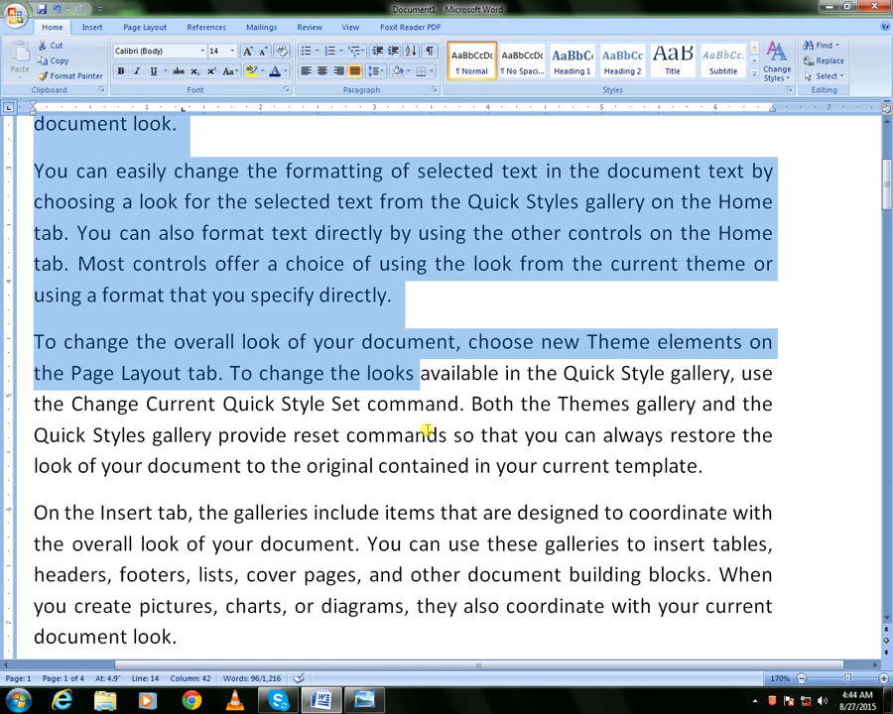
key(ctrl+alt+shift+Page_Down)
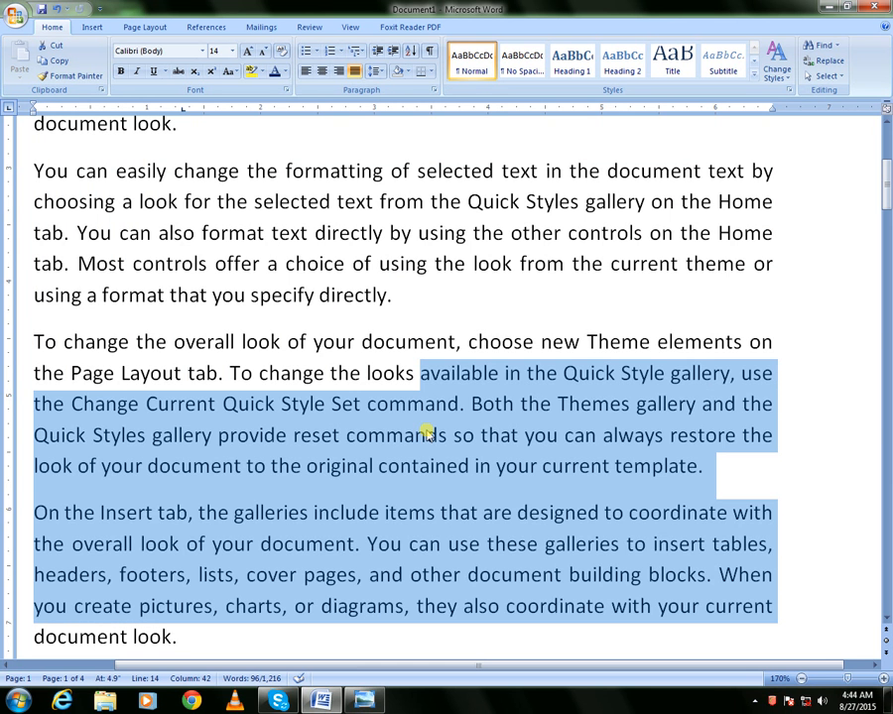
key(Left)
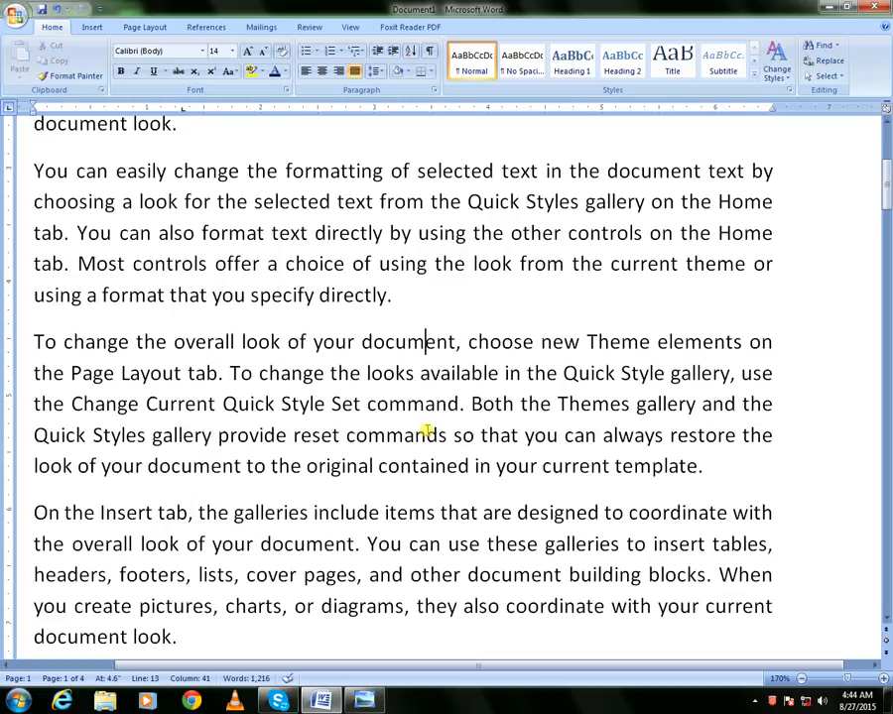
Move the cursor to the beginning of the third paragraph's first line and set the document zoom to 180%
key(shift+Home)
ctrl+scroll(430, 445, up, 5)
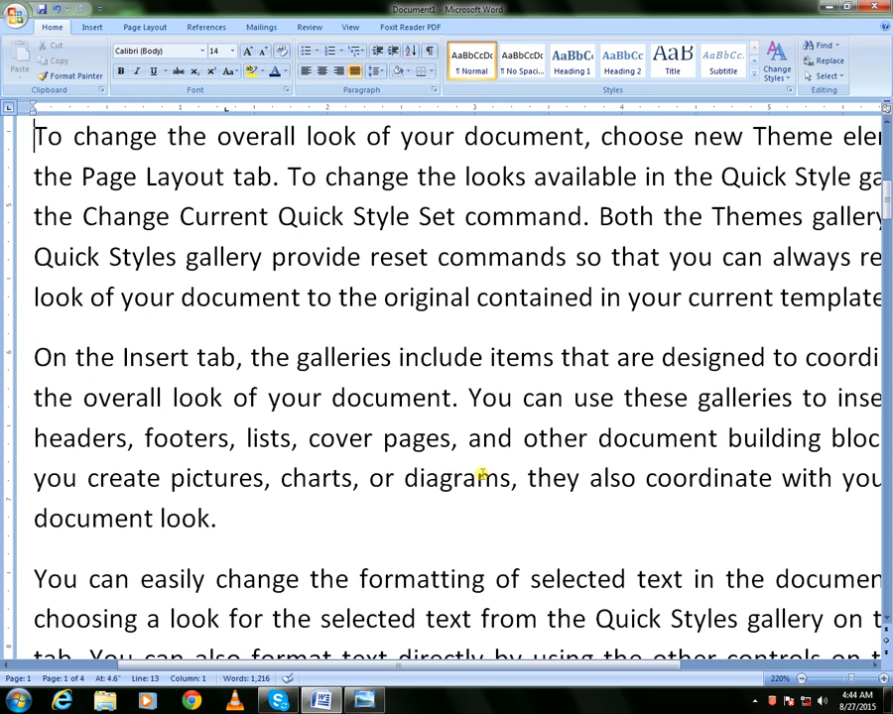
ctrl+scroll(487, 476, down, 4)
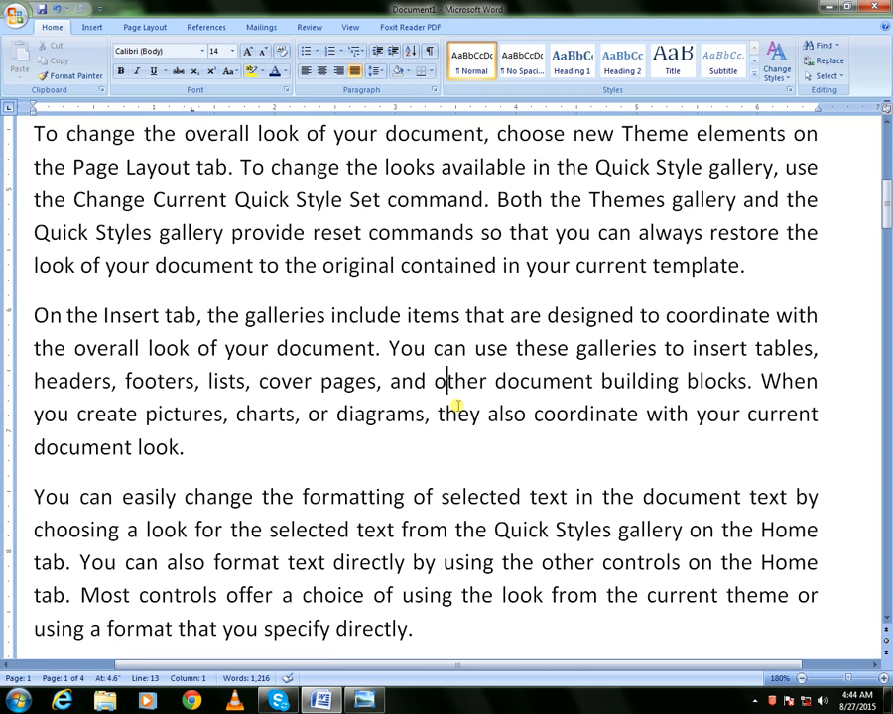
Set the document zoom to 270% and place the cursor after "change the" in the "You can easily change" paragraph
scroll(457, 434, up, 6)
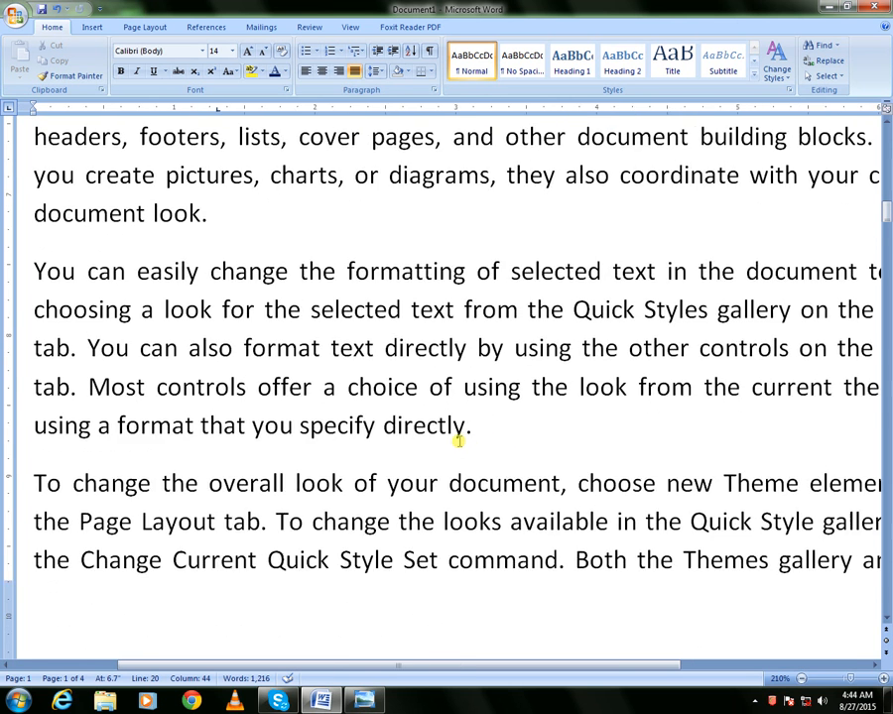
scroll(425, 312, up, 3)
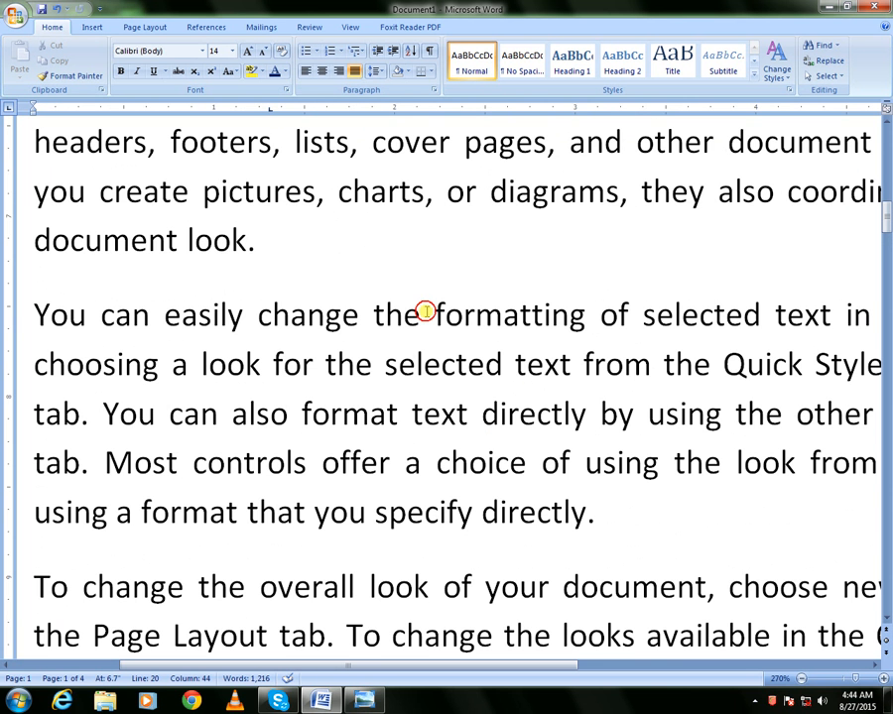
click(425, 311)
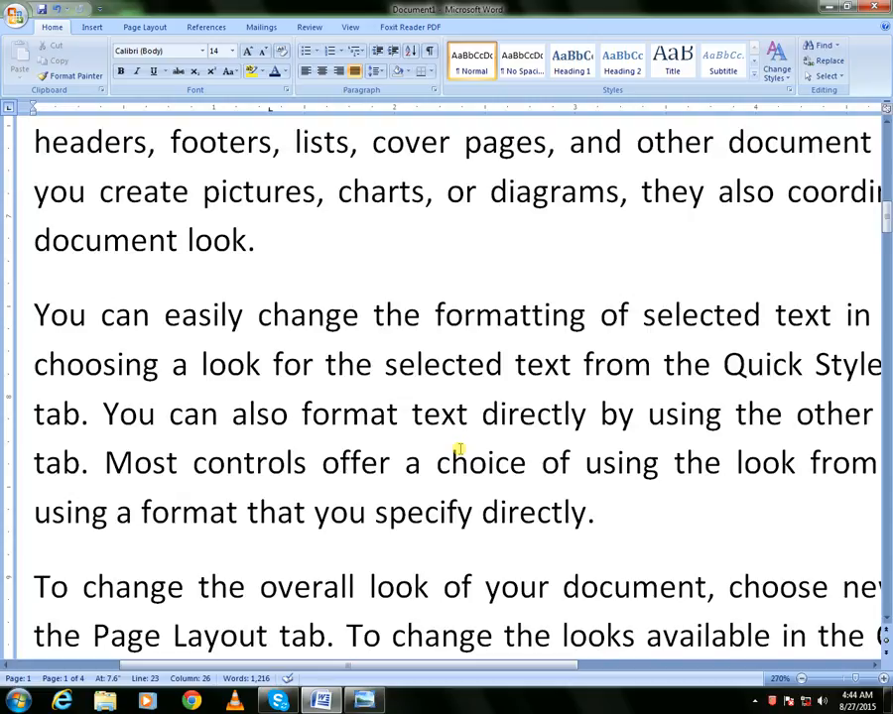
Consult the keyboard picture in Windows Photo Viewer, and in Word start a column block selection from after "change the" back to the "a" of "easily"
click(369, 697)
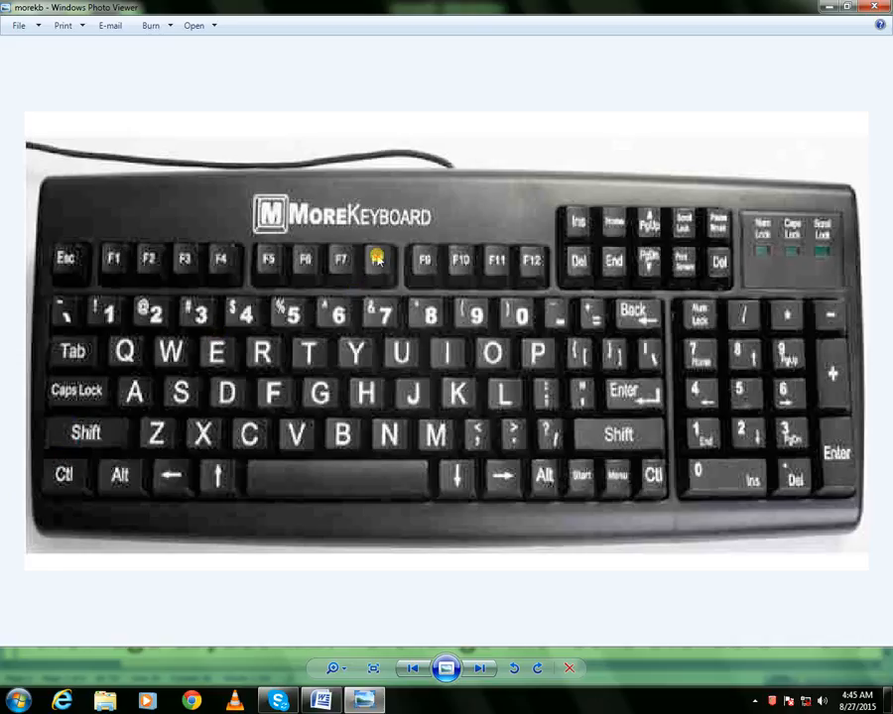
click(320, 701)
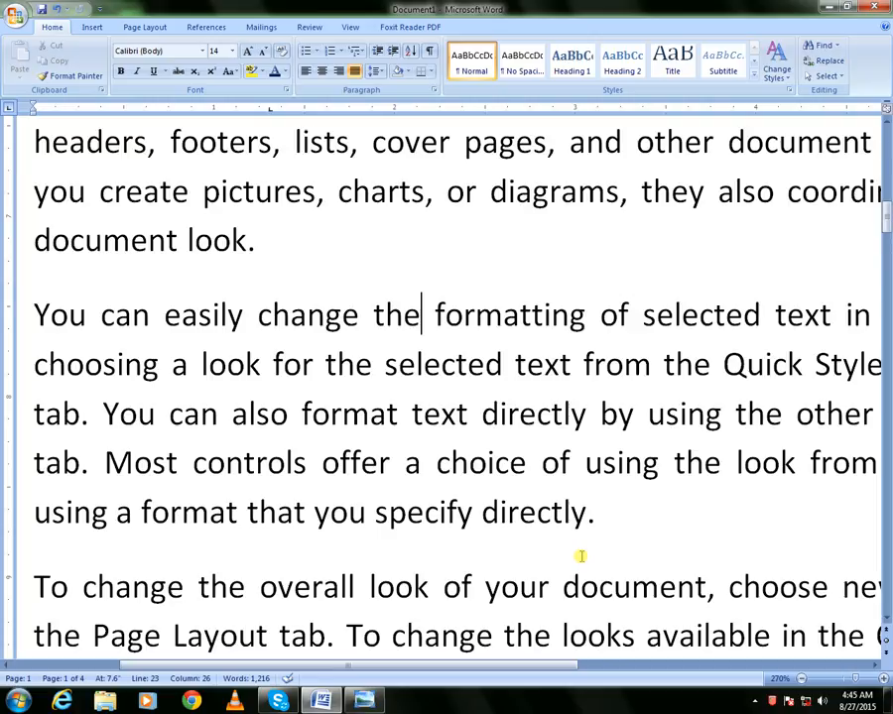
key(Home)
key(shift+Left)
key(shift+Left)
key(shift+Left)
key(shift+Left)
key(shift+Left)
key(shift+Left)
key(shift+Left)
key(shift+Left)
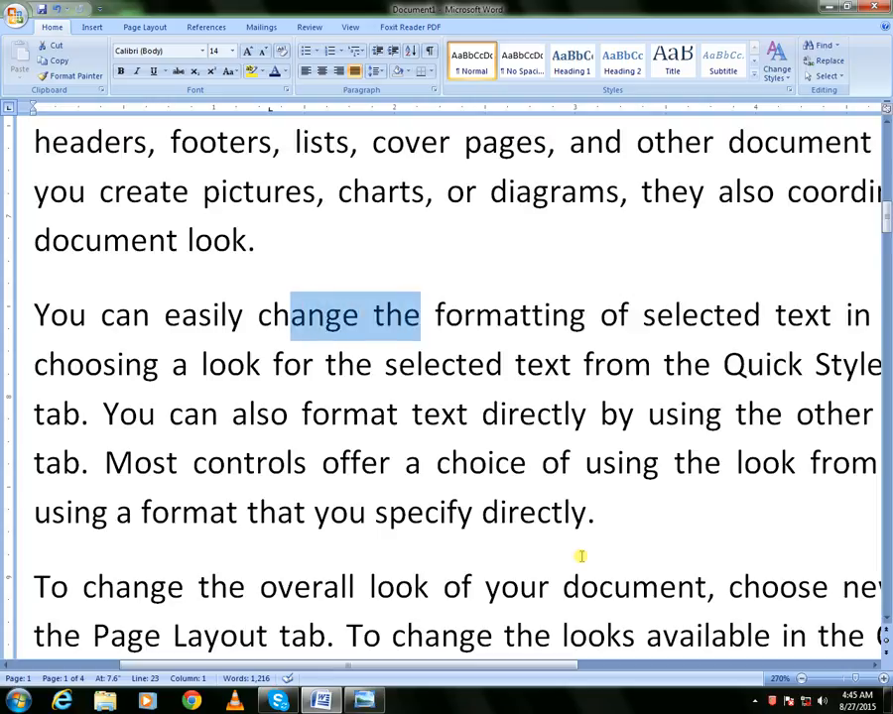
key(shift+Left)
key(shift+Left)
key(shift+Left)
key(shift+Left)
key(shift+Left)
key(shift+Left)
key(shift+Left)
key(shift+Left)
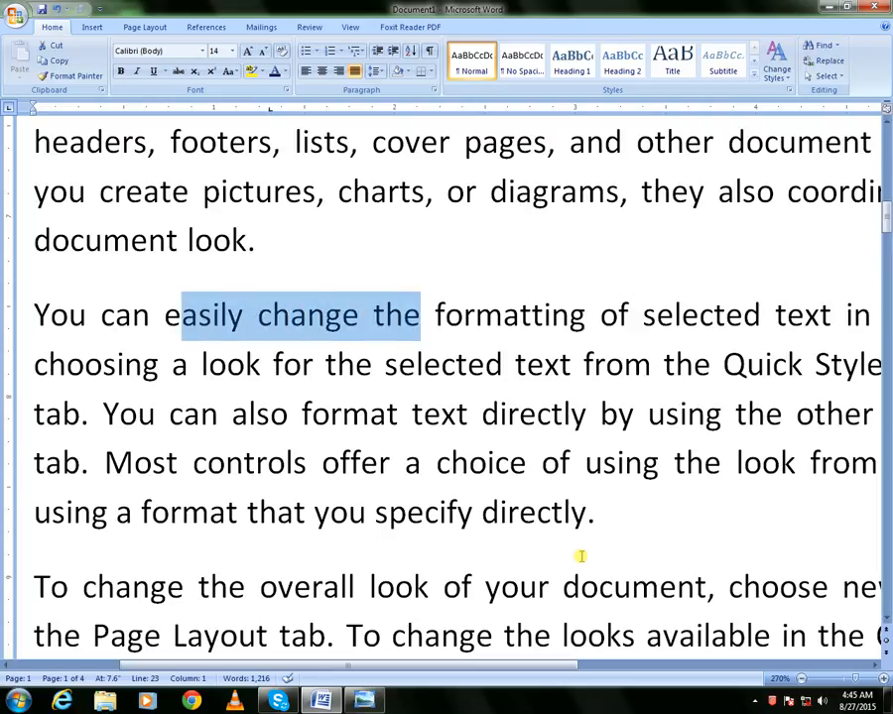
Move the block selection's edge forward past its starting point until it covers "formatting of"
key(shift+Right)
key(shift+Right)
key(shift+Right)
key(shift+Right)
key(shift+Right)
key(shift+Right)
key(shift+Right)
key(shift+Right)
key(shift+Right)
key(shift+Right)
key(shift+Right)
key(shift+Right)
key(shift+Right)
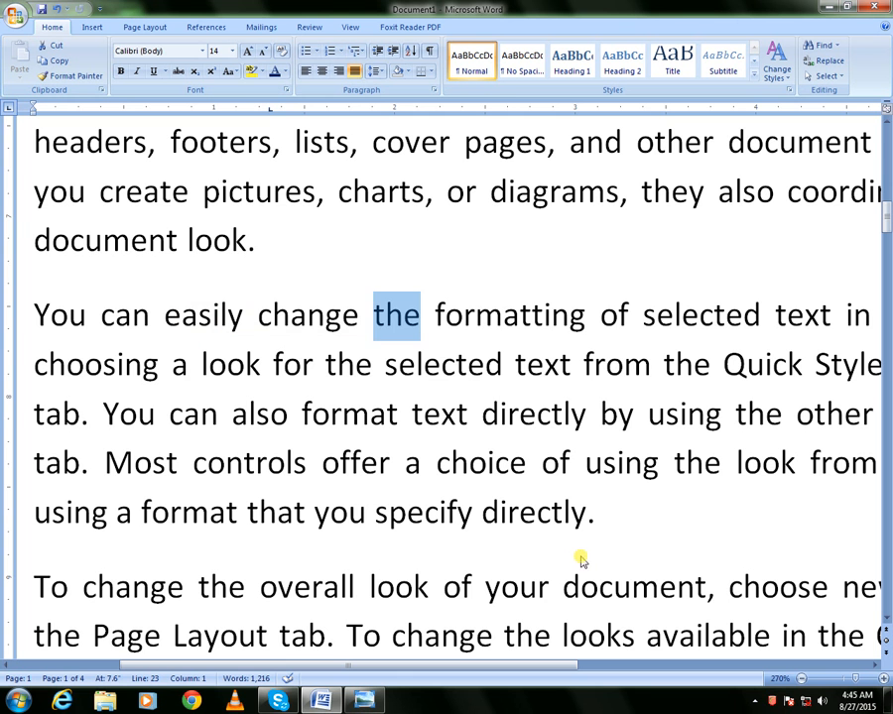
key(shift+Right)
key(shift+Right)
key(shift+Right)
key(shift+Right)
key(shift+Right)
key(shift+Right)
key(shift+Right)
key(shift+Right)
key(shift+Right)
key(shift+Right)
key(shift+Right)
key(shift+Right)
key(shift+Right)
key(shift+Right)
key(Right)
key(Right)
key(Right)
Stretch the block selection over lines below, reverse it up to the "look of your document" line, and narrow it by several characters
key(Down)
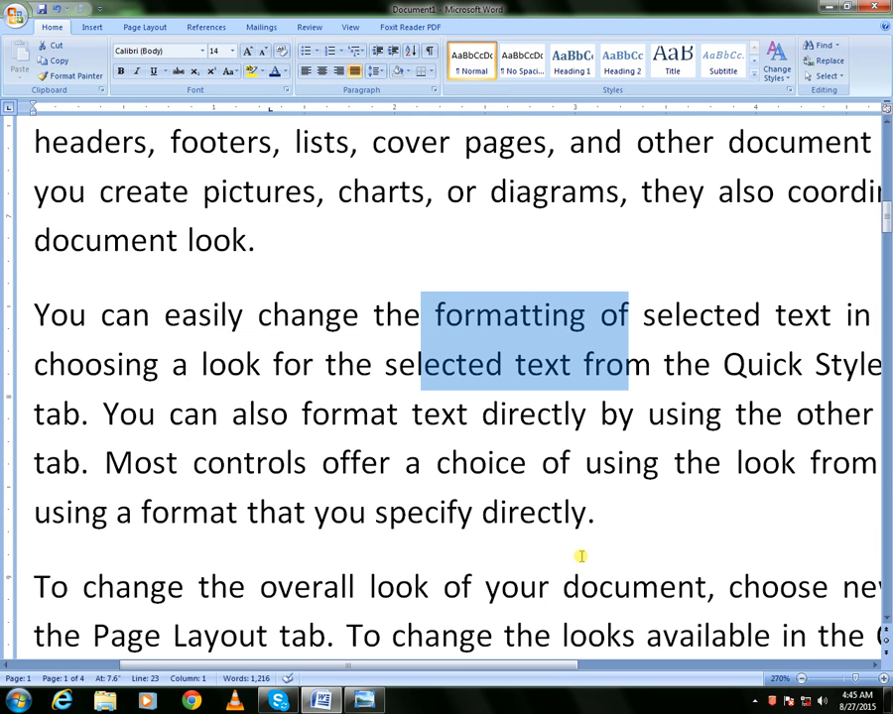
key(Down)
key(Down)
key(Down)
key(Down)
key(Down)
key(Up)
key(Up)
key(Up)
key(Up)
key(Up)
key(Up)
key(Up)
key(Up)
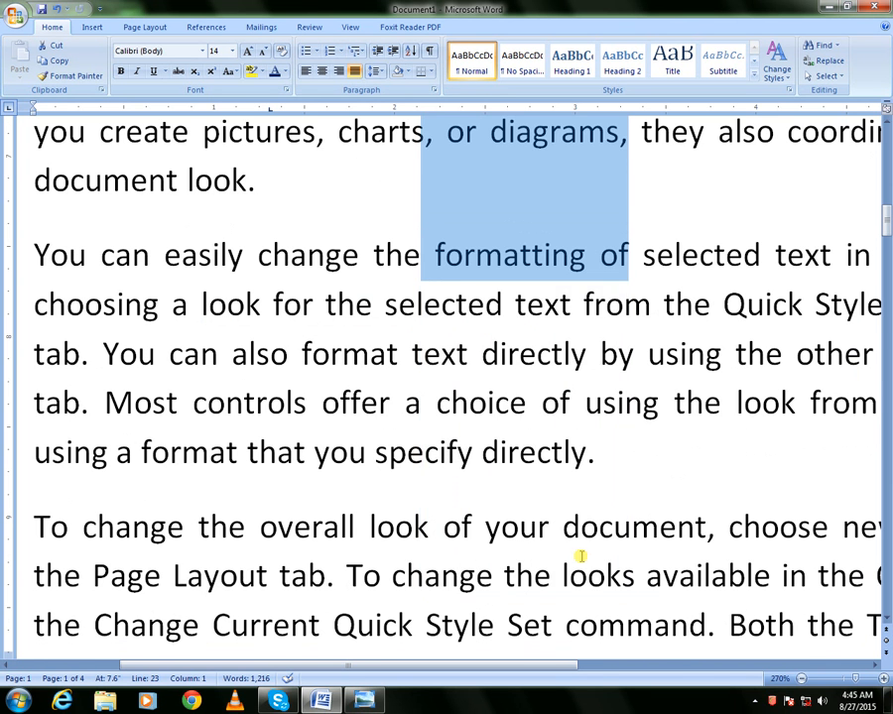
key(Up)
key(Up)
key(Up)
key(Up)
key(Left)
key(Left)
key(Left)
key(Left)
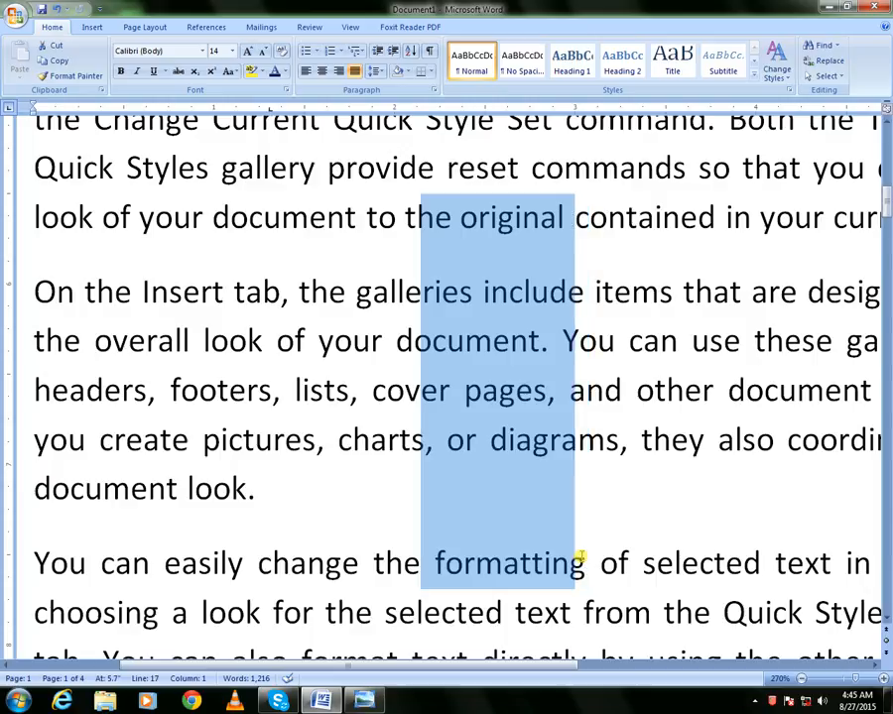
Extend the block selection down to the "To change the overall look" line and narrow it to the width of "formatt"
key(Down)
key(Down)
key(Down)
key(Down)
key(Down)
key(Down)
key(Down)
key(Down)
key(Down)
key(Down)
key(Down)
key(Left)
key(Left)
key(Left)
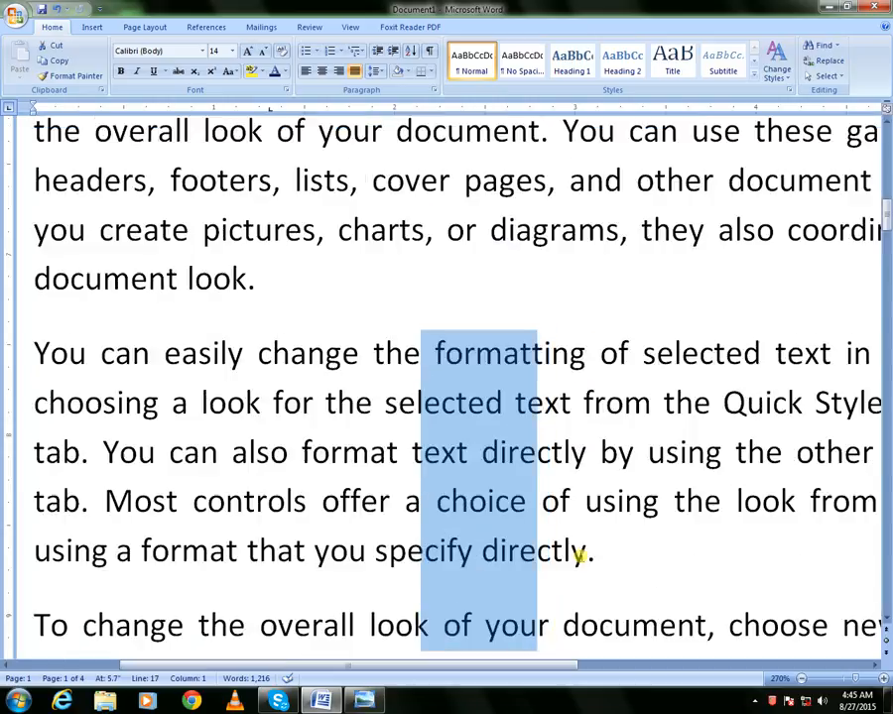
Shrink the block selection back to its starting point, consult the keyboard picture in Windows Photo Viewer, and leave block selection mode in Word
key(Left)
key(Left)
key(Left)
key(Left)
key(Left)
key(Left)
key(Left)
key(Left)
key(Left)
key(Up)
key(Up)
key(Up)
key(Up)
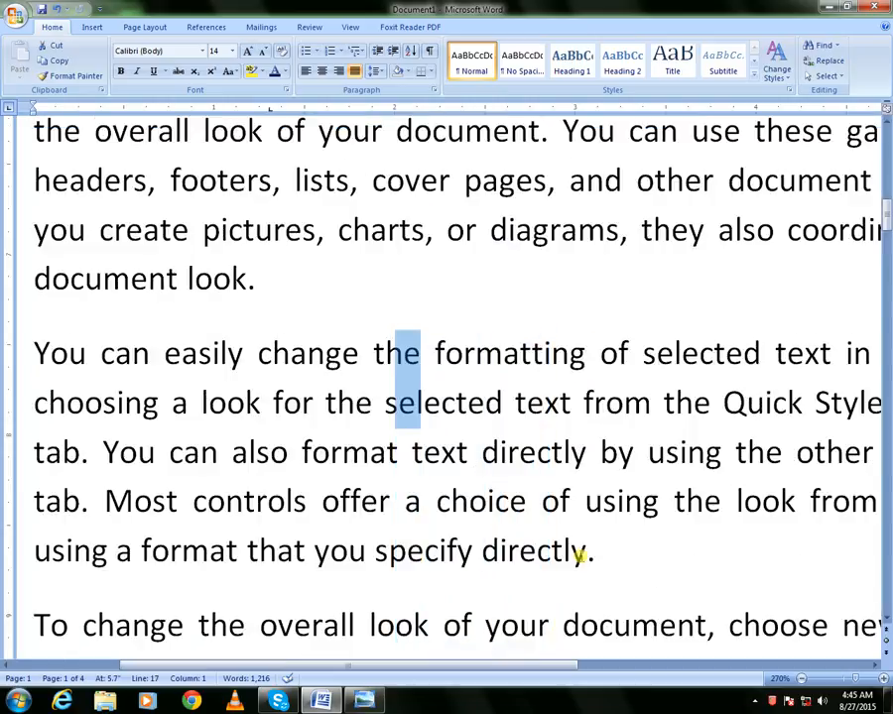
key(Up)
key(Right)
key(Right)
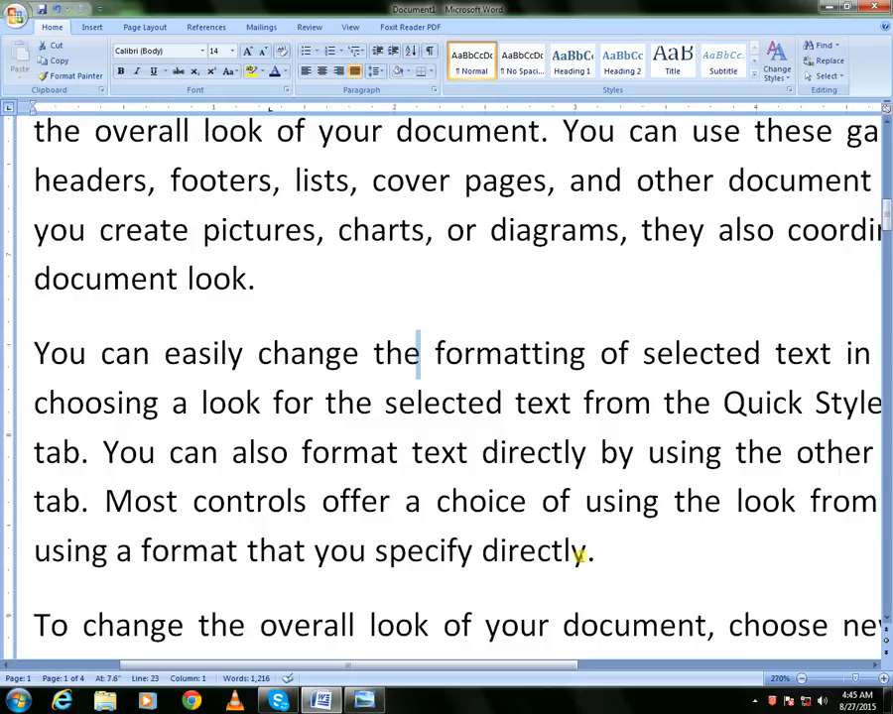
click(369, 701)
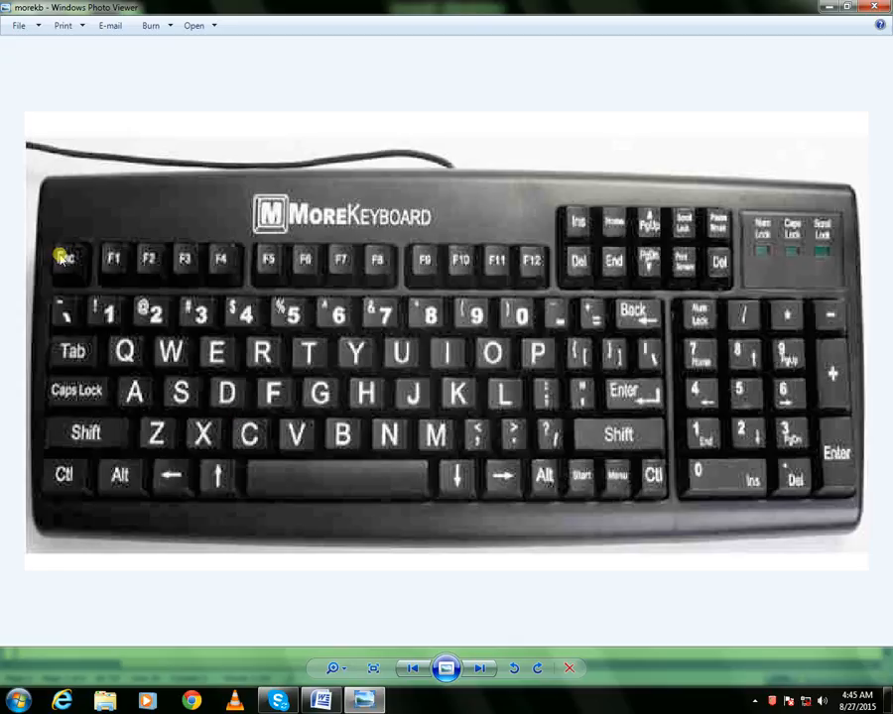
key(alt+Tab)
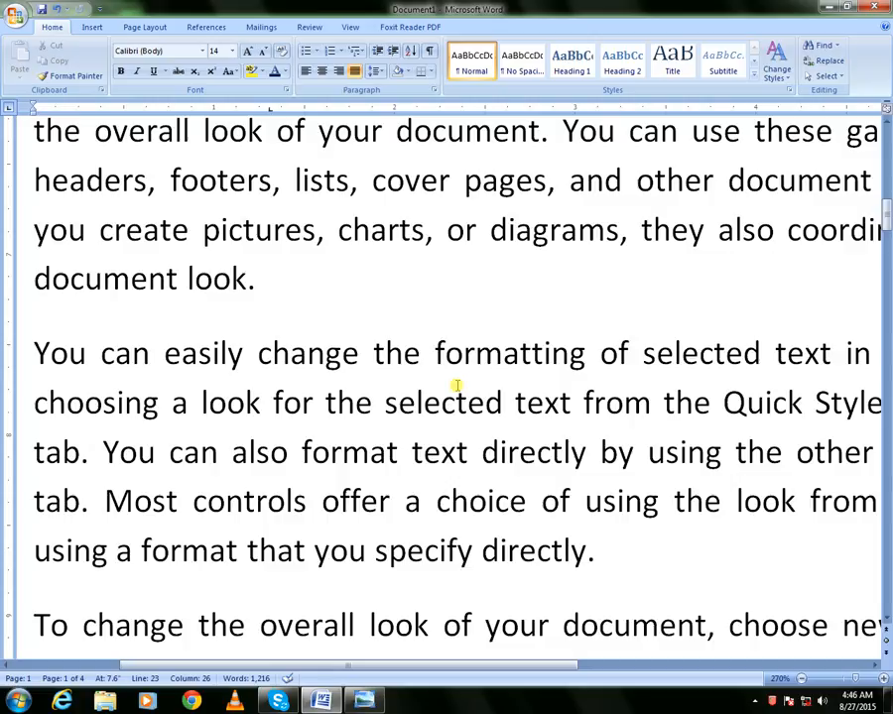
Place the cursor after "choosing a look for the" in the document's second paragraph
scroll(457, 384, up, 1)
scroll(457, 385, up, 9)
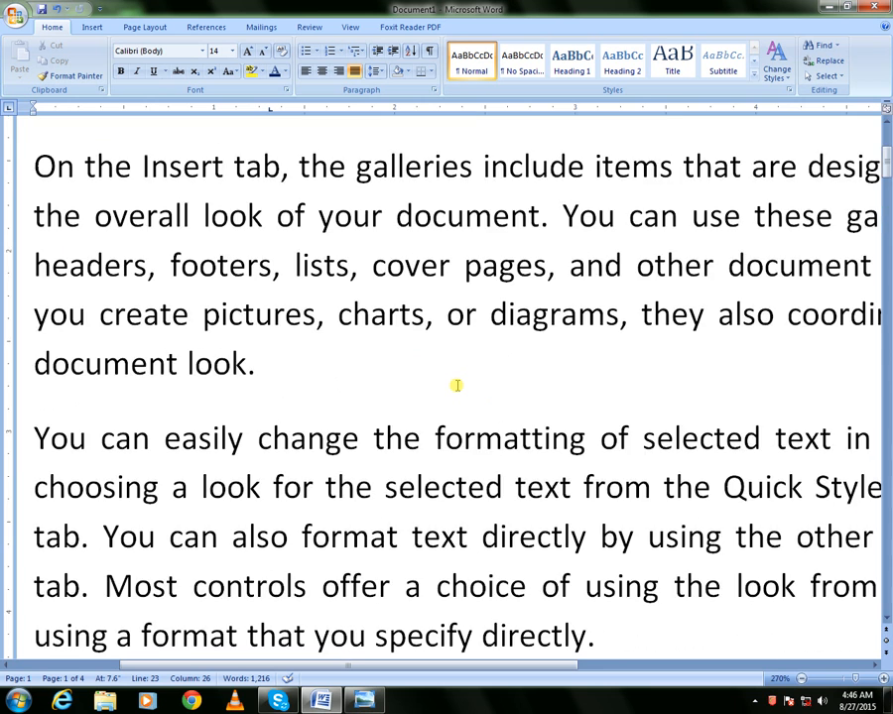
scroll(457, 385, up, 3)
scroll(457, 389, down, 7)
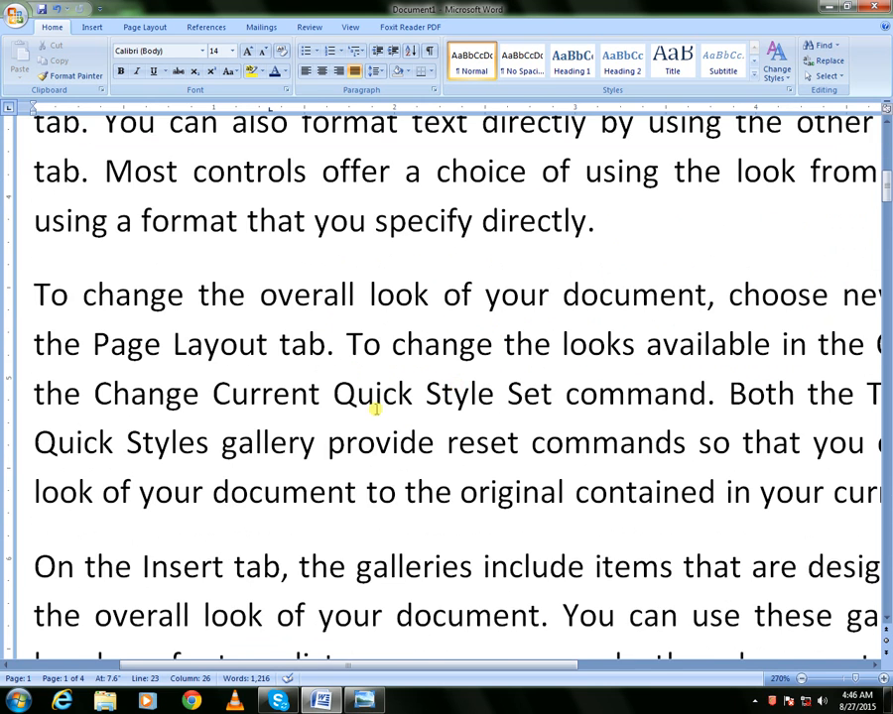
scroll(377, 410, up, 3)
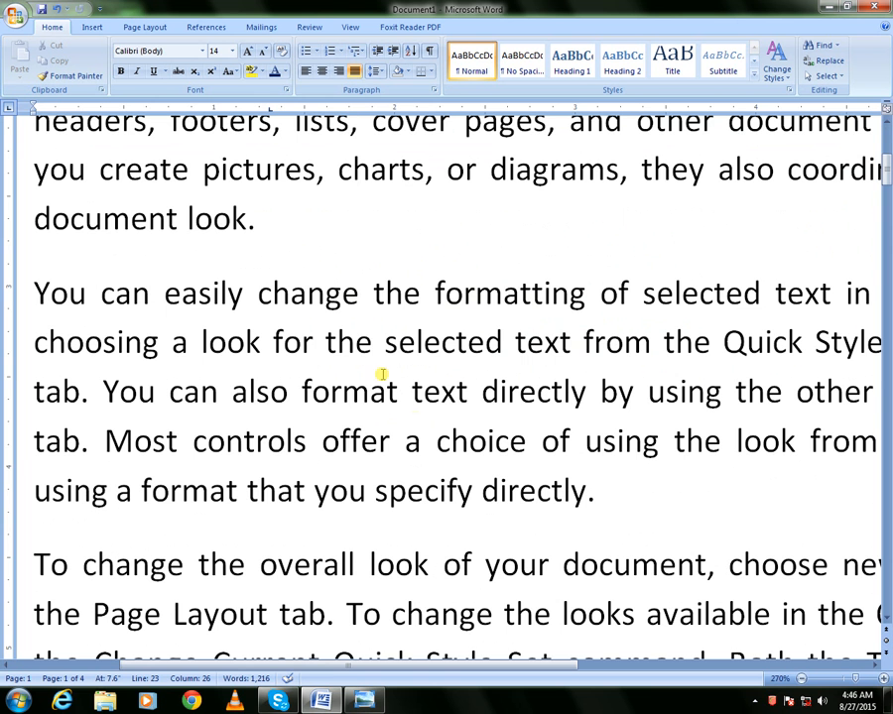
click(378, 342)
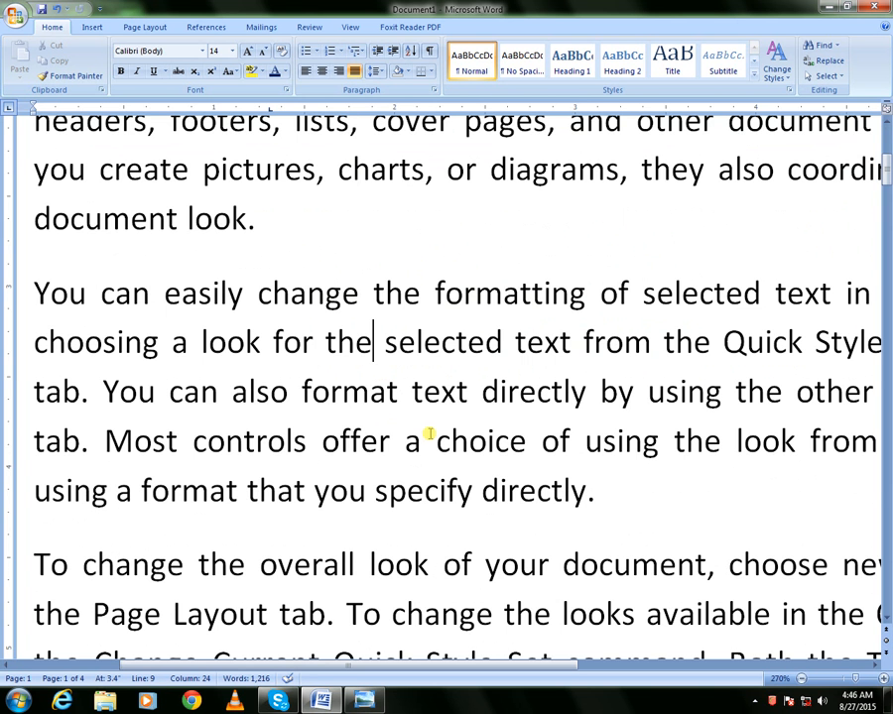
Consult the keyboard picture in Windows Photo Viewer, and in Word select the entire document and deselect it
key(ctrl+a)
key(alt+Tab)
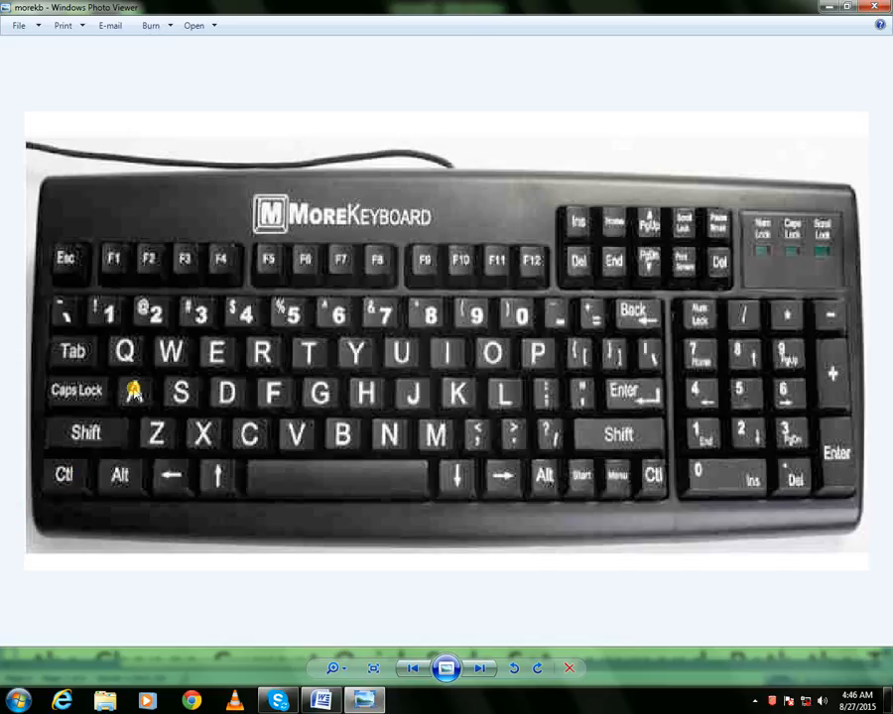
click(322, 701)
click(367, 428)
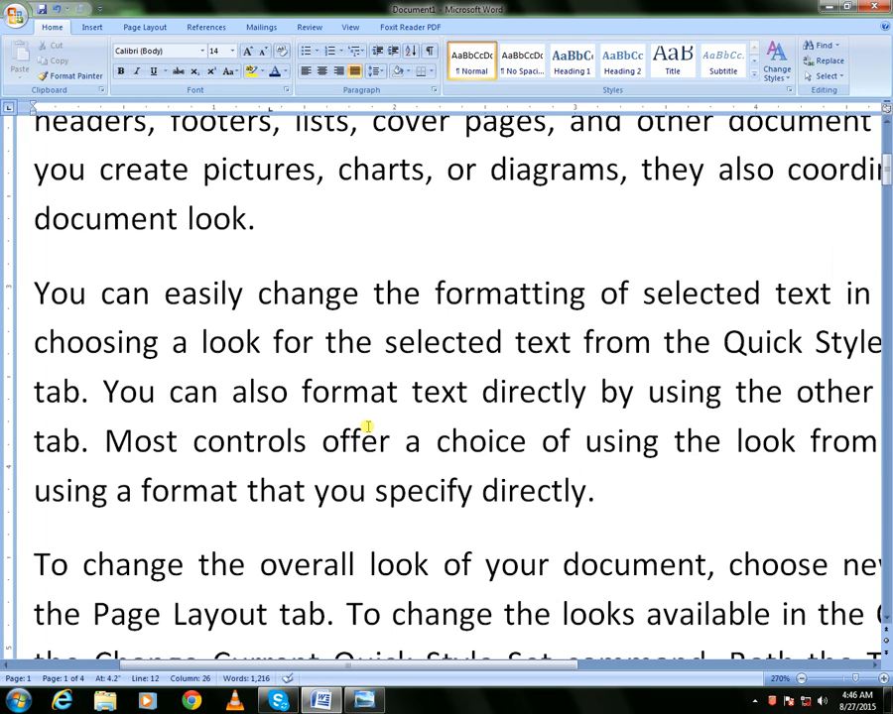
key(ctrl+a)
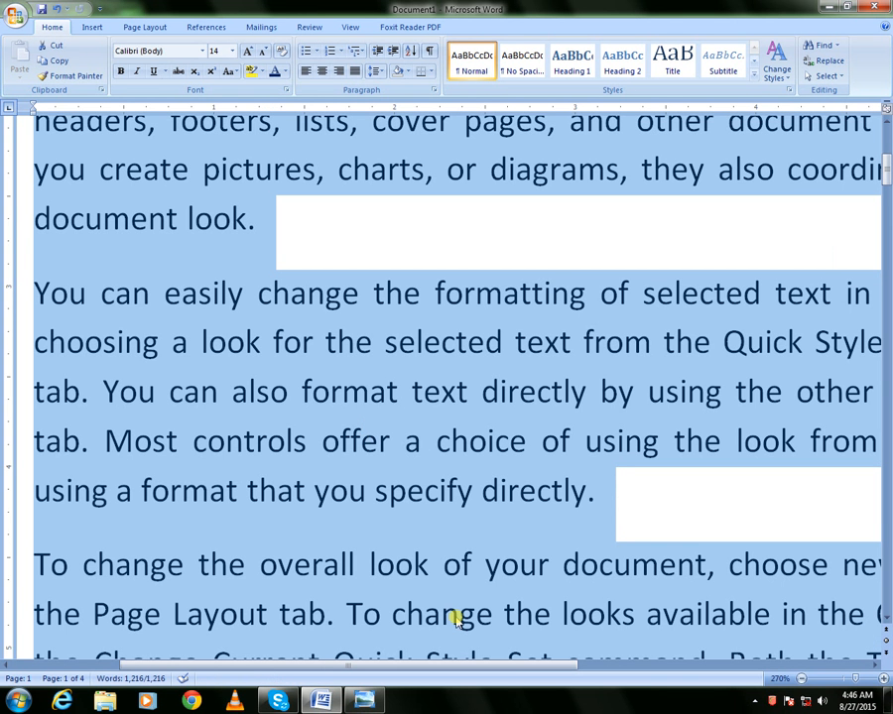
click(349, 493)
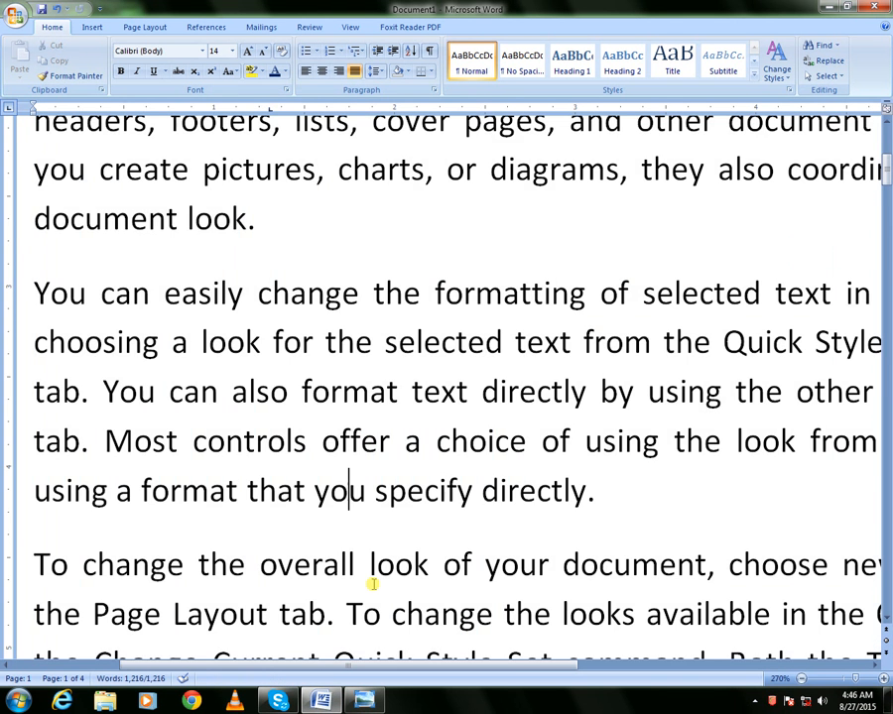
Select the text from the beginning of the first paragraph down into page 2, and deselect it
scroll(373, 584, up, 5)
scroll(279, 518, down, 2)
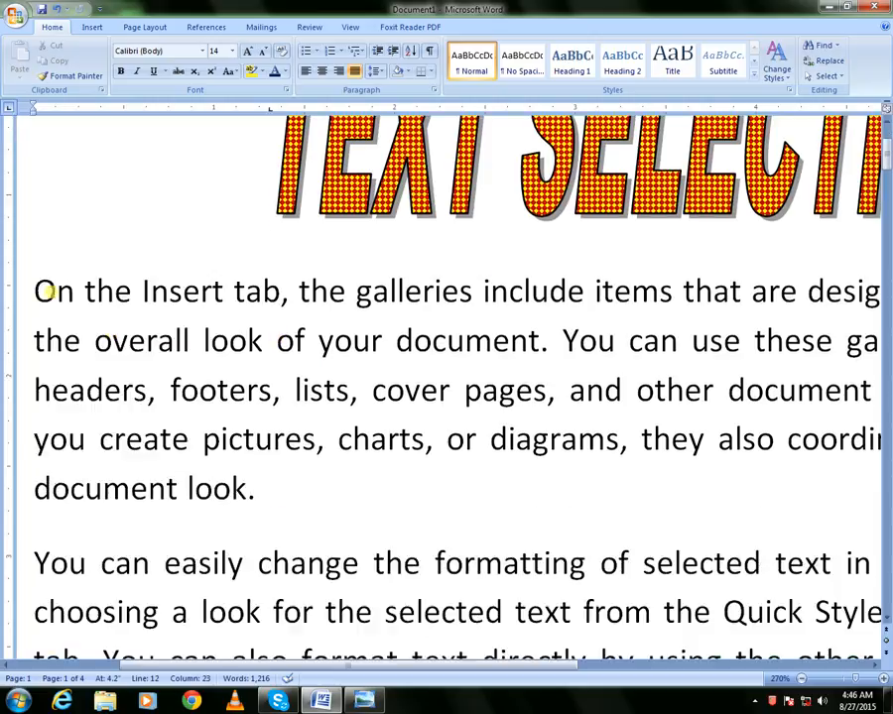
drag(34, 288, 570, 255)
click(561, 263)
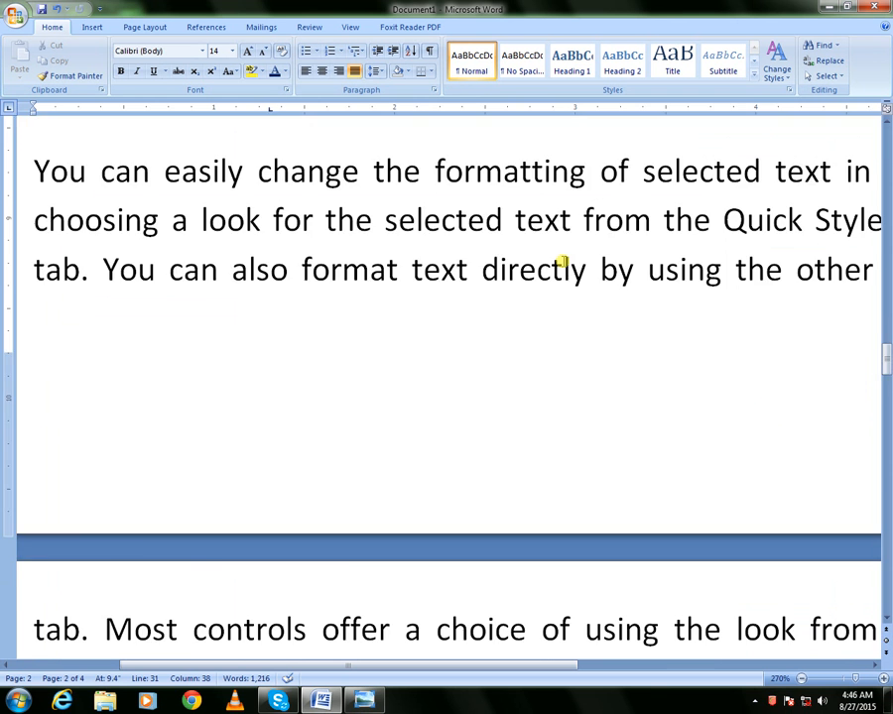
Return to the document's beginning, place the cursor inside "cover" in the first paragraph, and set the zoom to 180%
key(ctrl+Home)
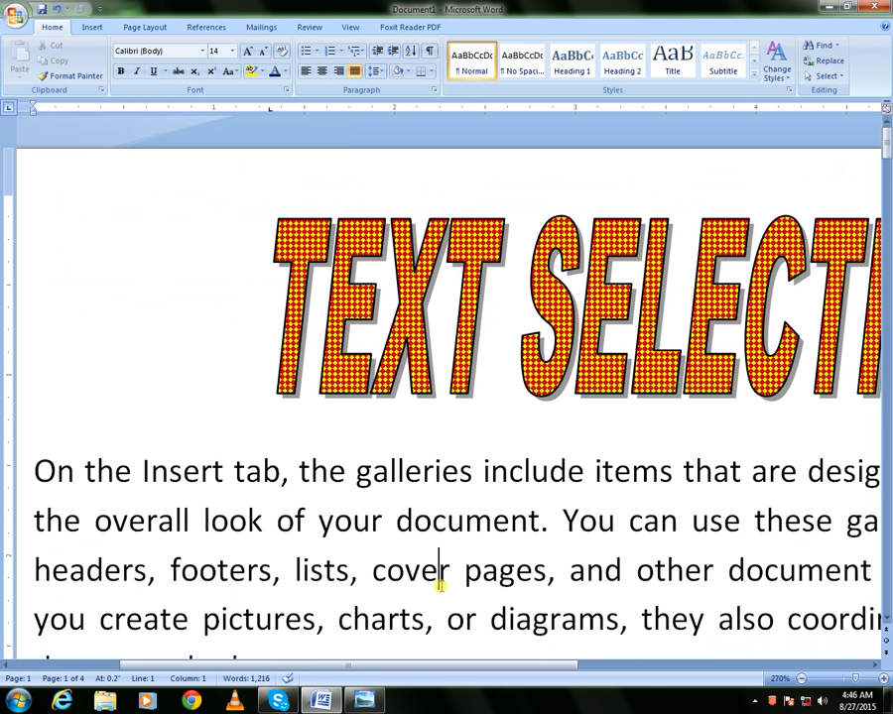
scroll(437, 586, down, 6)
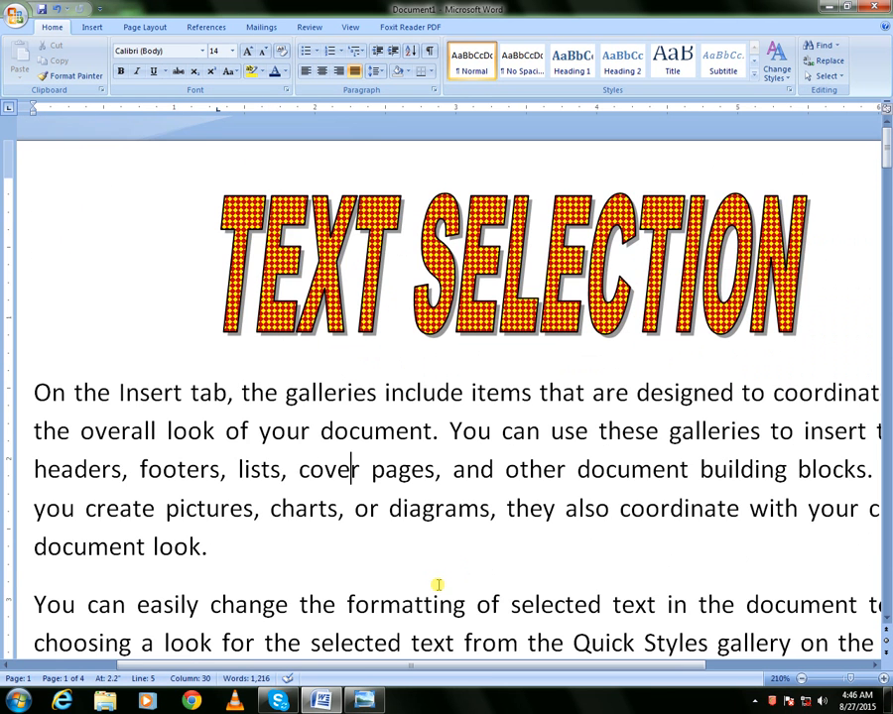
scroll(437, 585, down, 3)
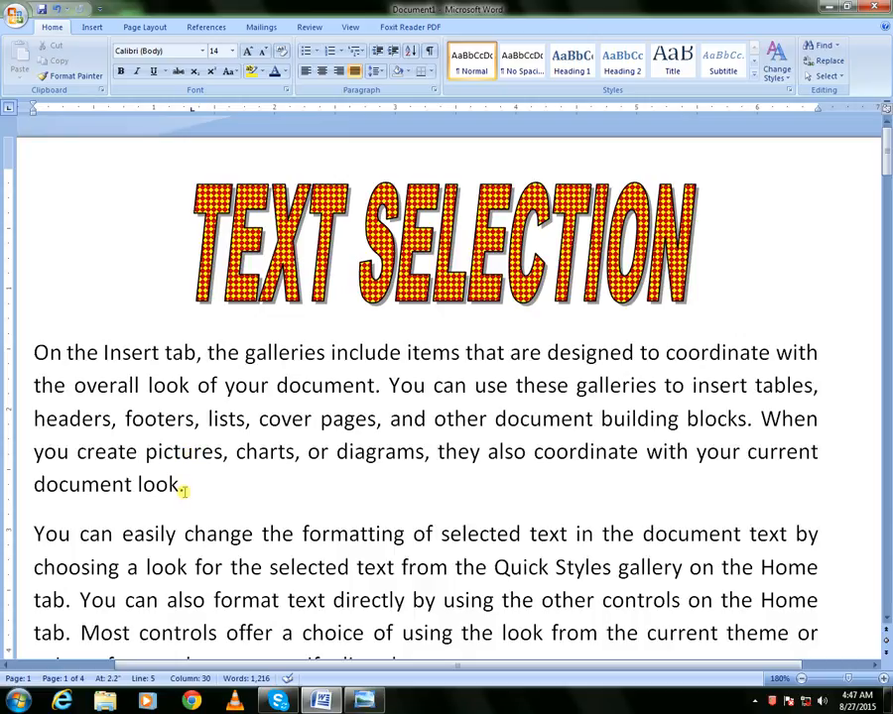
scroll(317, 546, down, 1)
scroll(318, 546, down, 2)
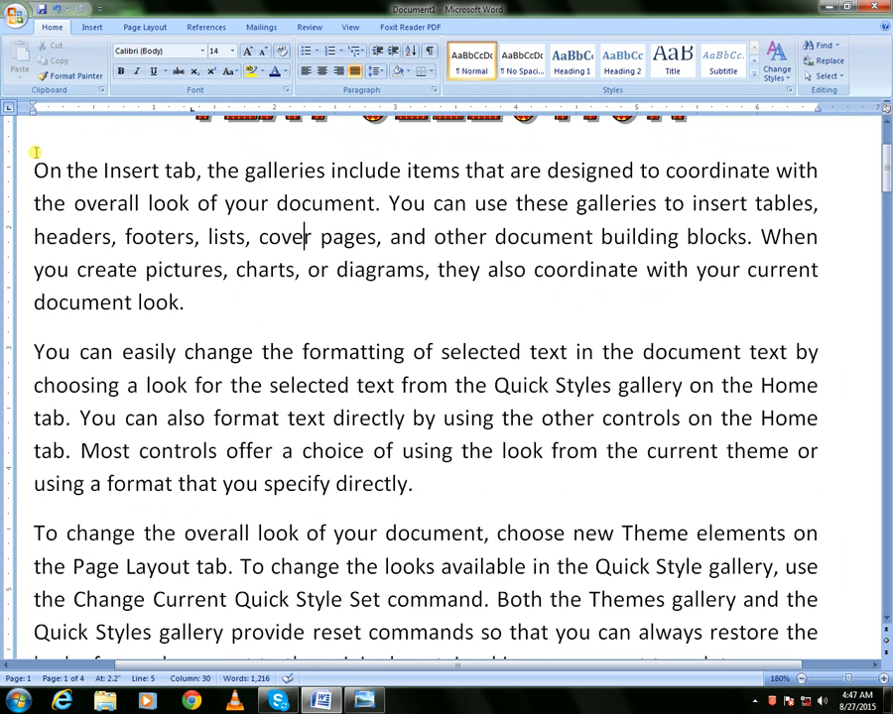
Select the first paragraph from "On the Insert tab" through "document look." four times, deselecting between selections and keeping the last one
drag(36, 170, 260, 310)
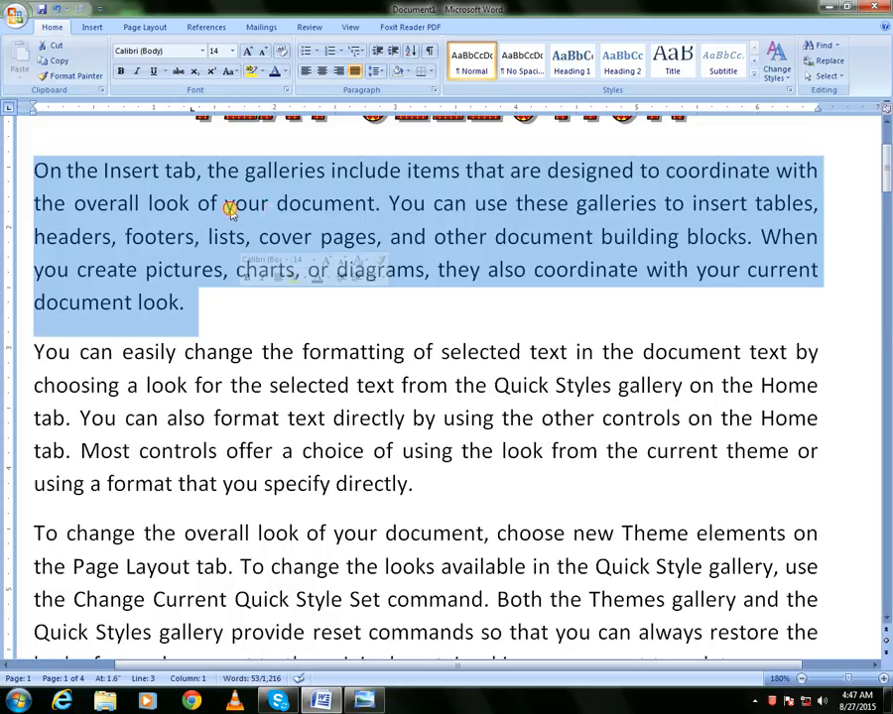
click(228, 207)
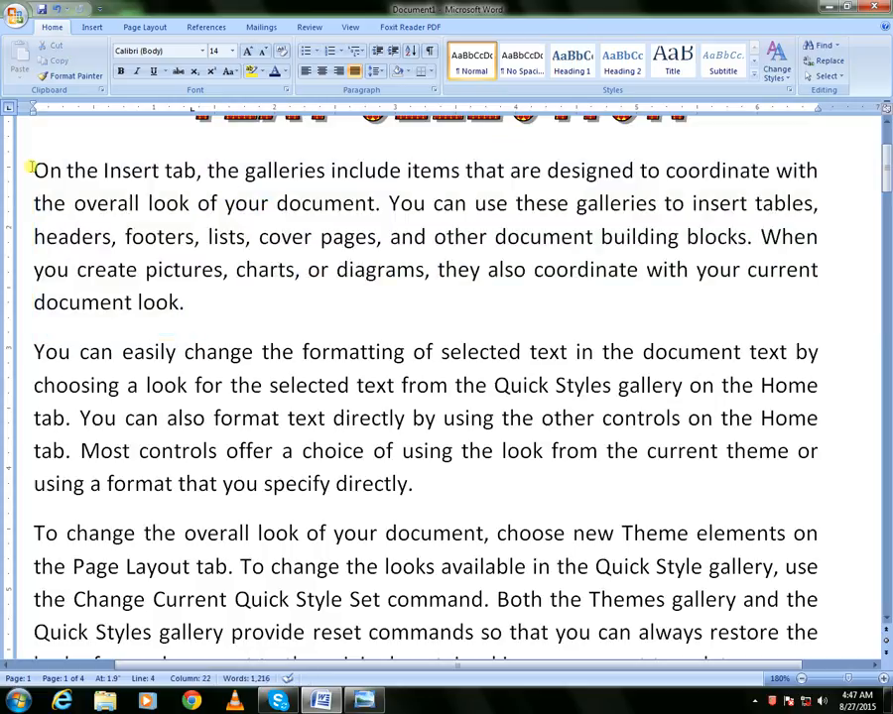
drag(30, 169, 406, 316)
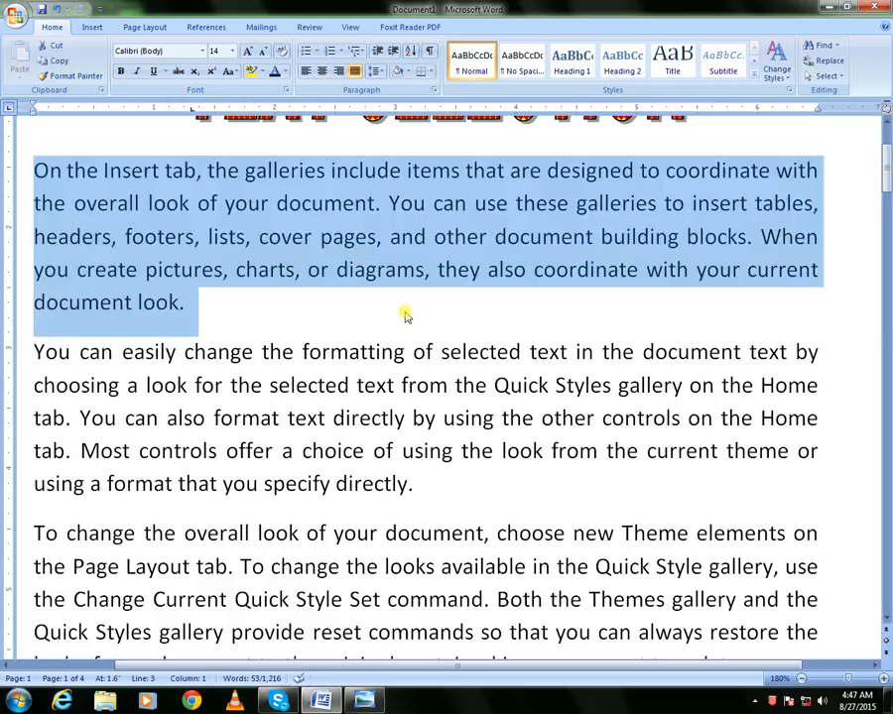
click(406, 312)
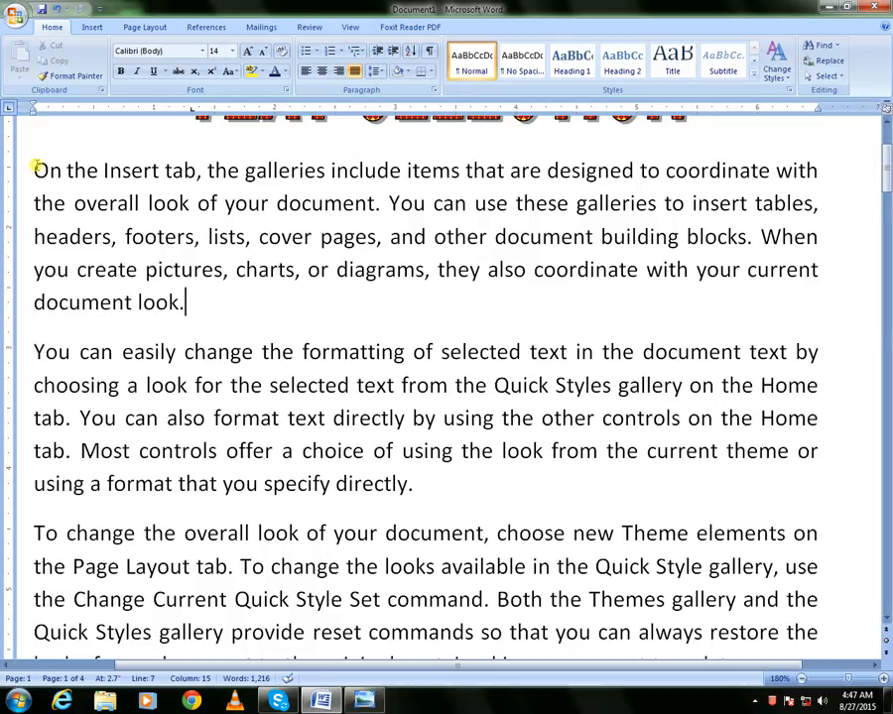
drag(35, 169, 186, 303)
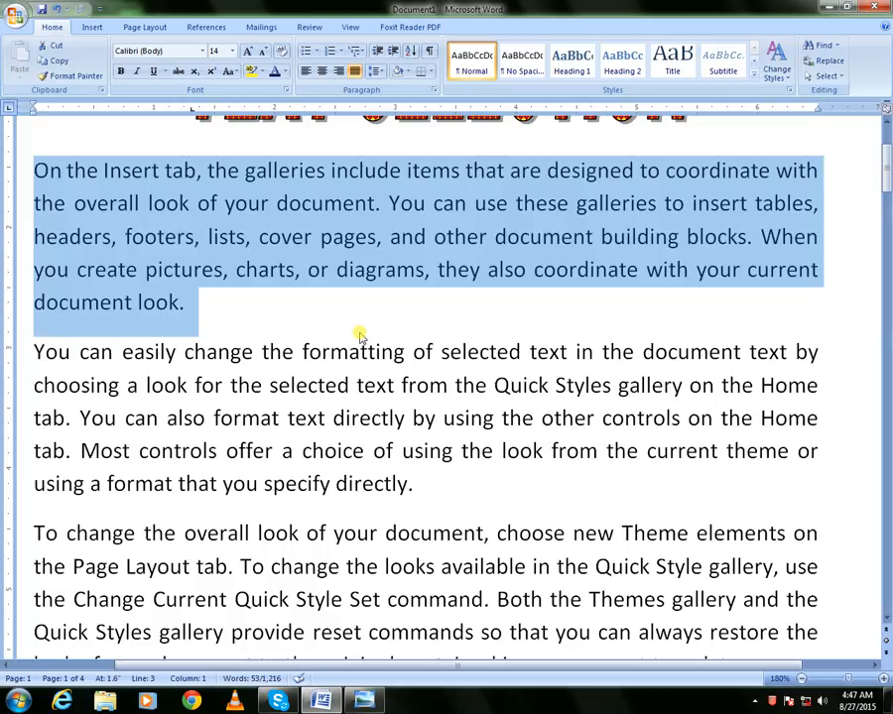
click(360, 333)
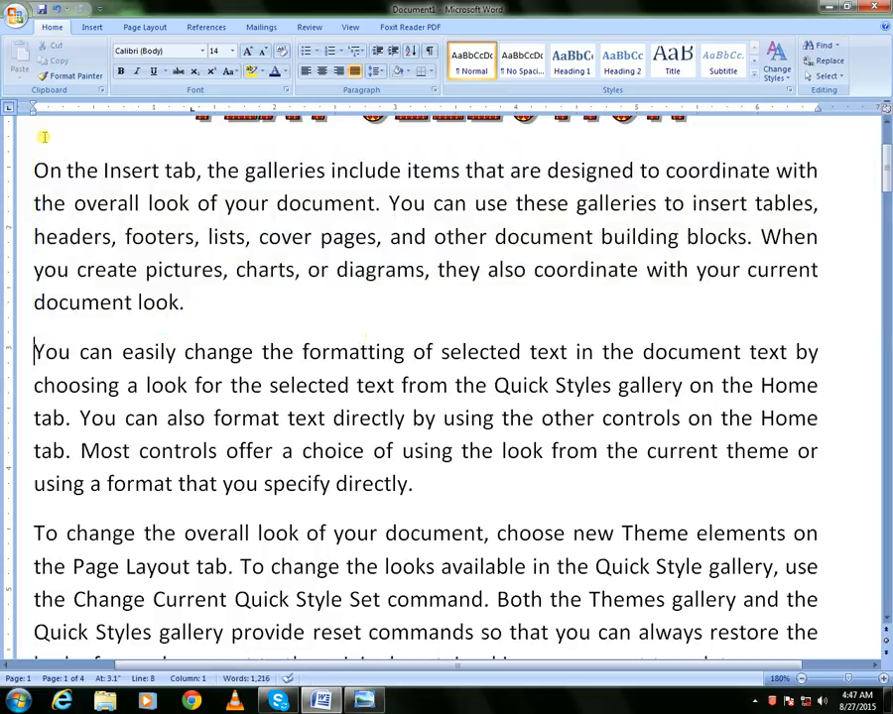
drag(43, 137, 280, 364)
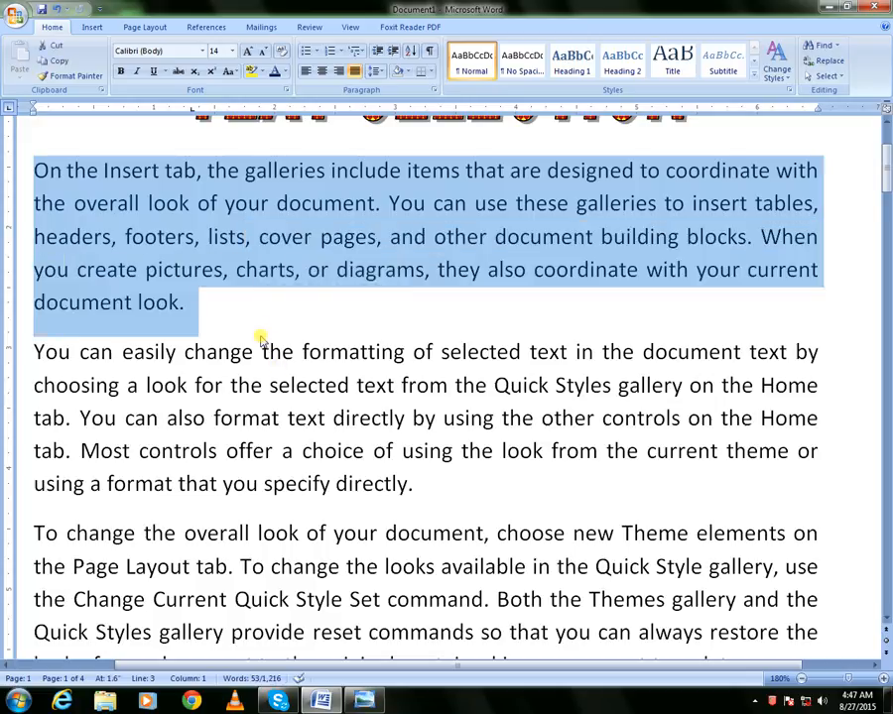